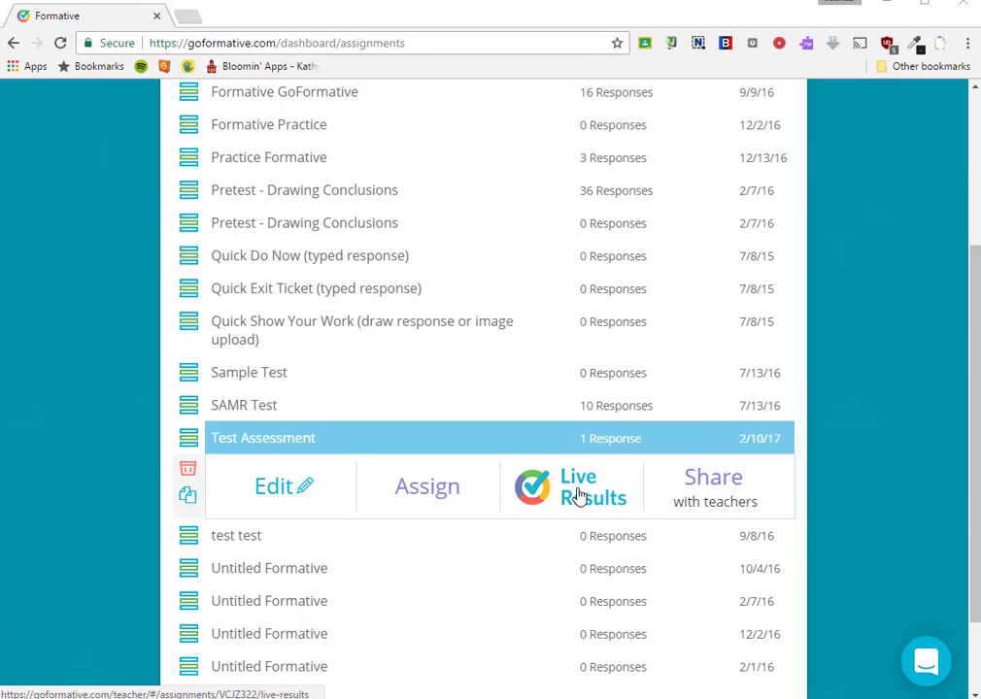
Step: Look through the assignments list and expand the options of the Pretest - Drawing Conclusions assignment with 36 responses
{"action": "scroll", "coordinate": [453, 525], "scroll_direction": "up", "scroll_amount": 3}
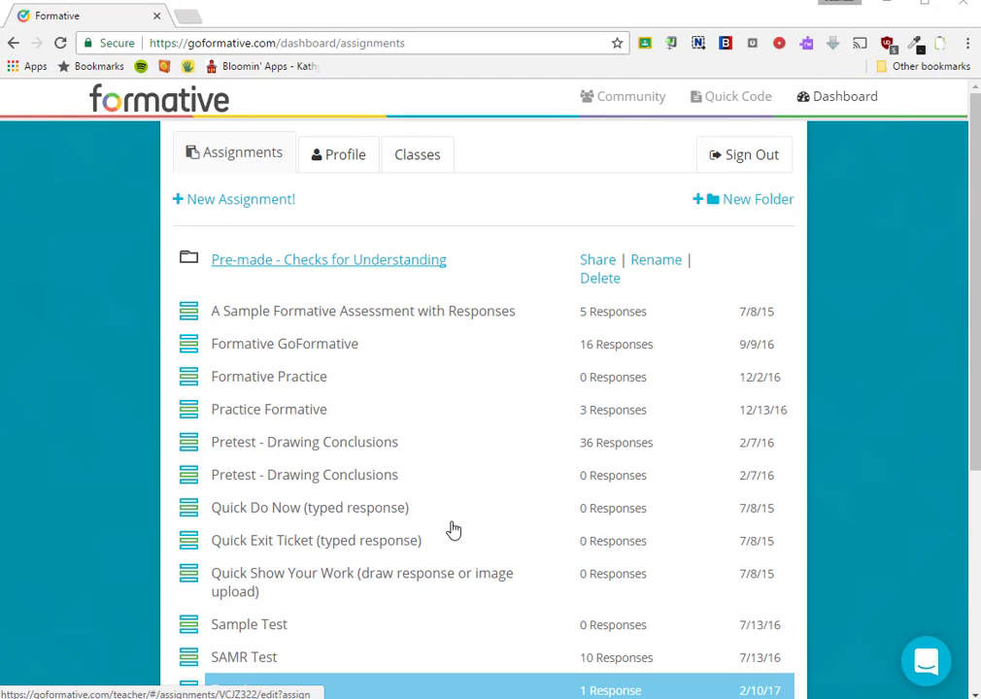
{"action": "scroll", "coordinate": [454, 529], "scroll_direction": "down", "scroll_amount": 4}
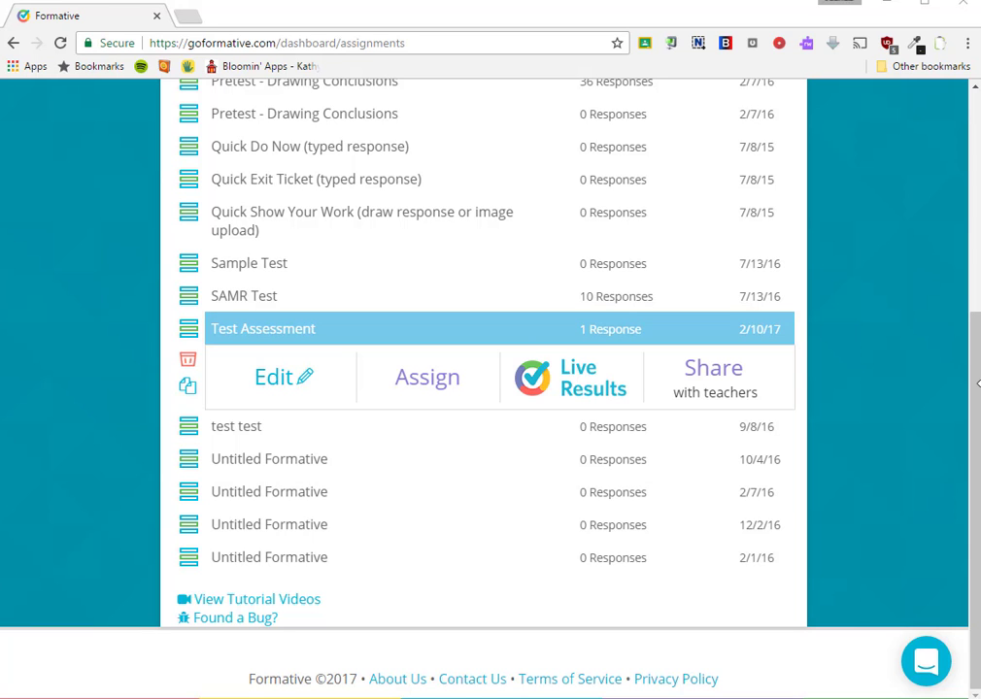
{"action": "left_click_drag", "start_coordinate": [976, 394], "coordinate": [957, 206]}
{"action": "scroll", "coordinate": [957, 206], "scroll_direction": "down", "scroll_amount": 1}
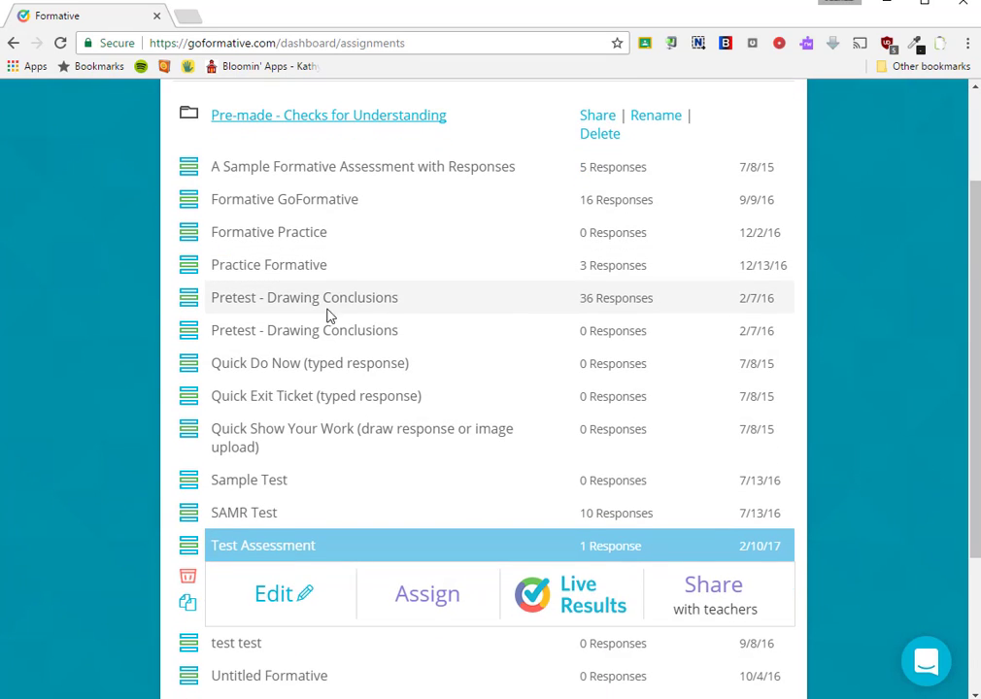
{"action": "left_click", "coordinate": [342, 303]}
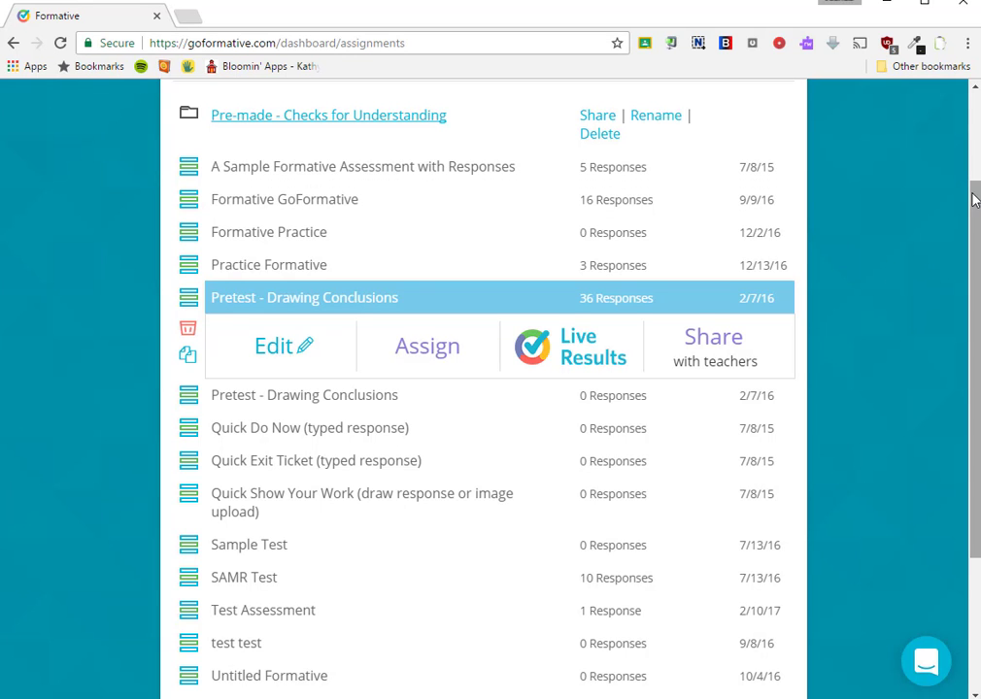
{"action": "left_click_drag", "start_coordinate": [974, 197], "coordinate": [957, 242]}
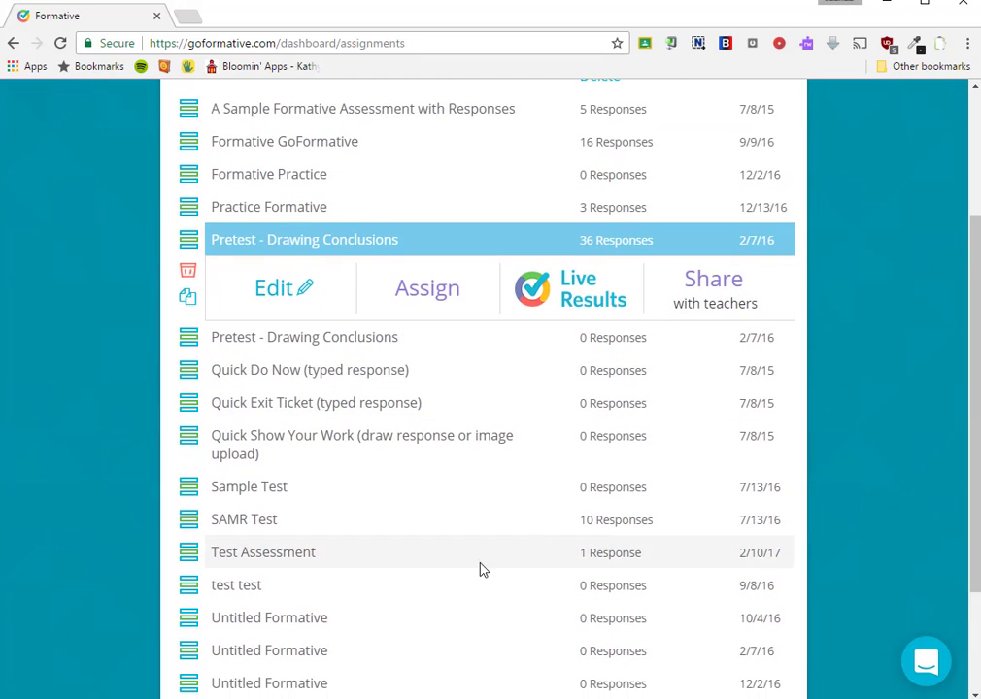
Step: Open the live results for Test Assessment and switch them to the Summary view
{"action": "left_click", "coordinate": [355, 559]}
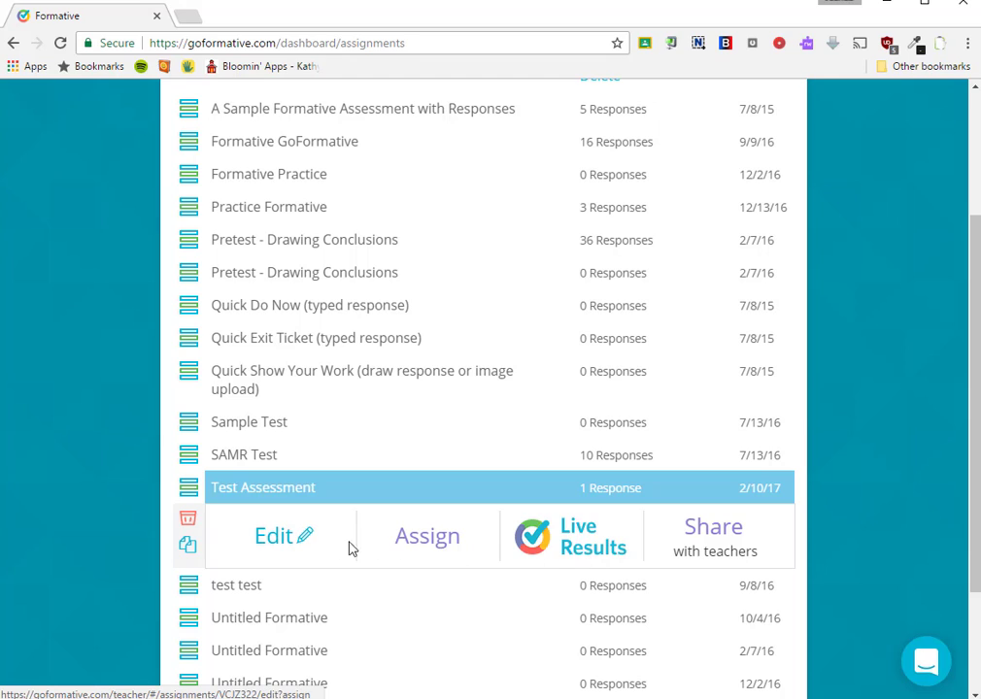
{"action": "left_click", "coordinate": [588, 559]}
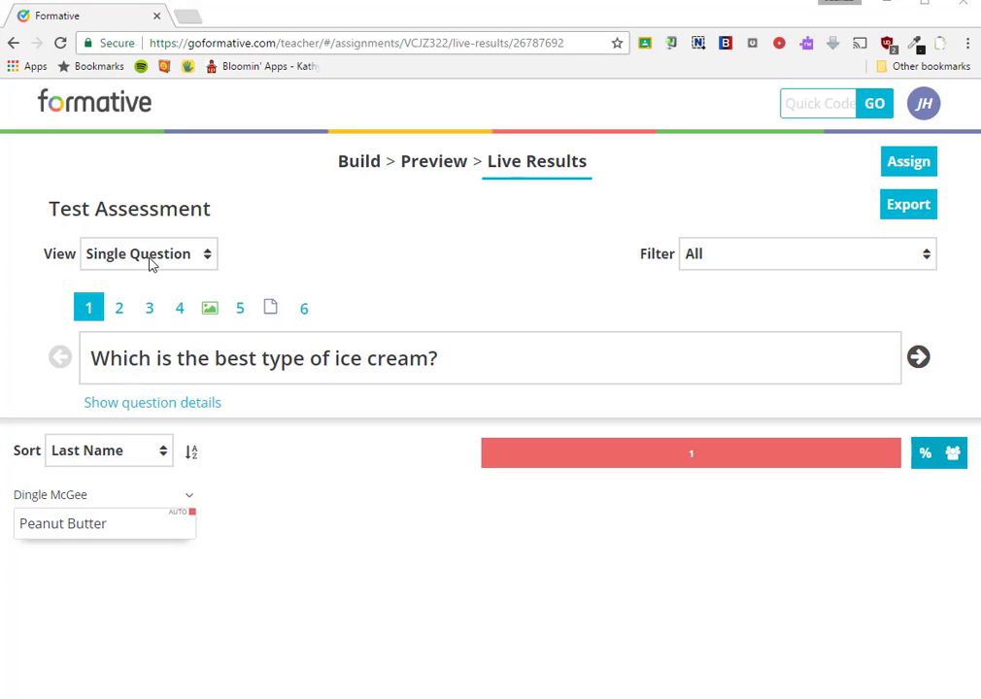
{"action": "left_click", "coordinate": [207, 254]}
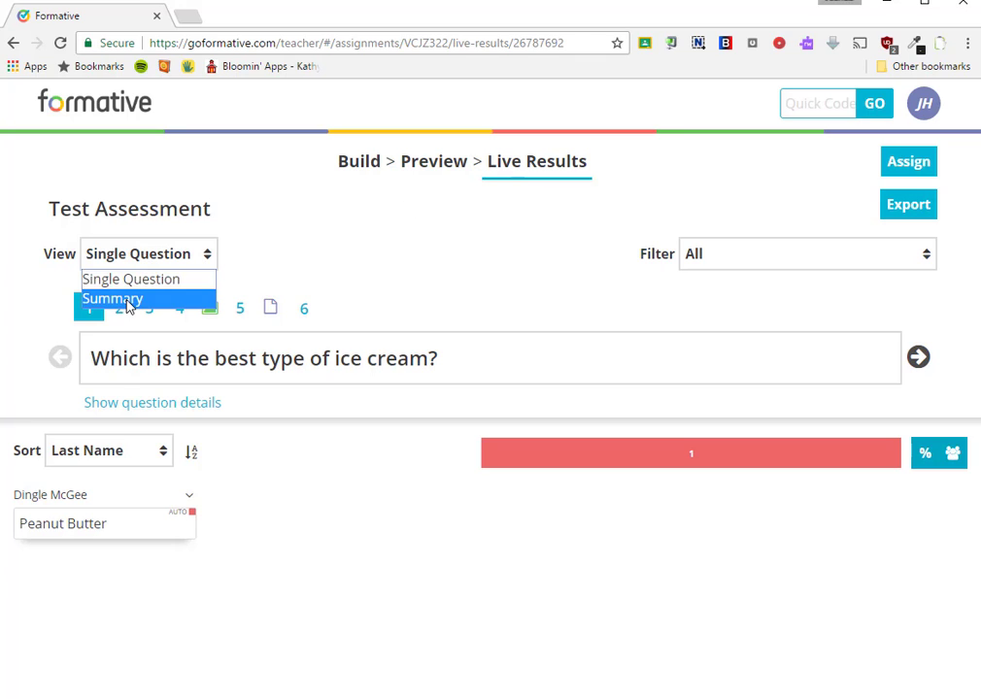
{"action": "left_click", "coordinate": [127, 299]}
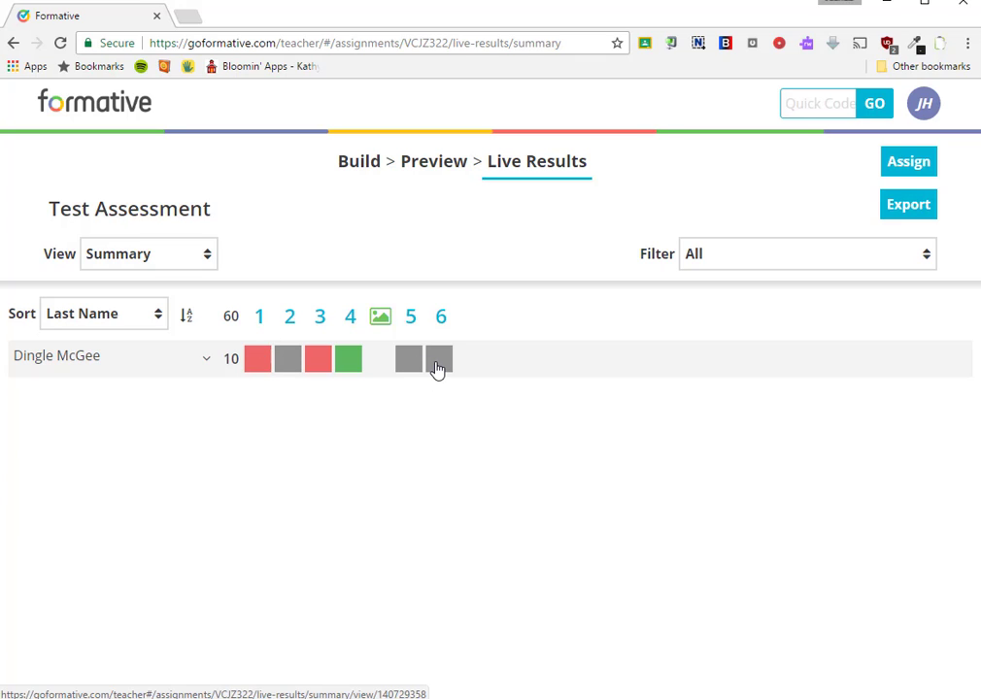
Step: View the student's life cycle drawing for question 2 from the summary, and close it without scoring
{"action": "left_click", "coordinate": [286, 369]}
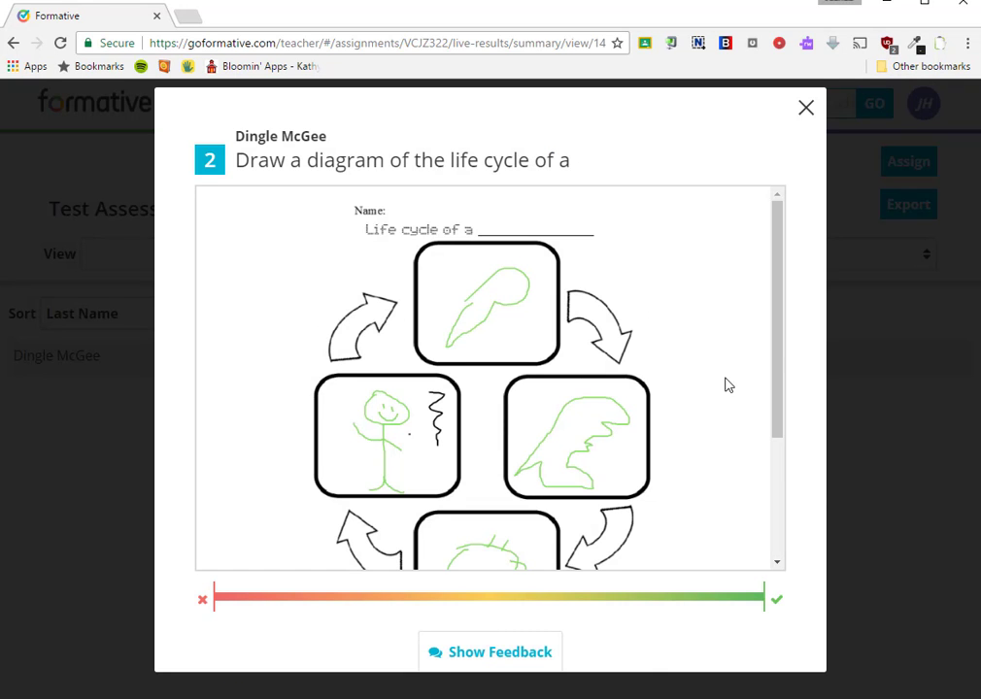
{"action": "mouse_move", "coordinate": [775, 313]}
{"action": "left_mouse_down"}
{"action": "mouse_move", "coordinate": [782, 462]}
{"action": "mouse_move", "coordinate": [789, 311]}
{"action": "left_mouse_up"}
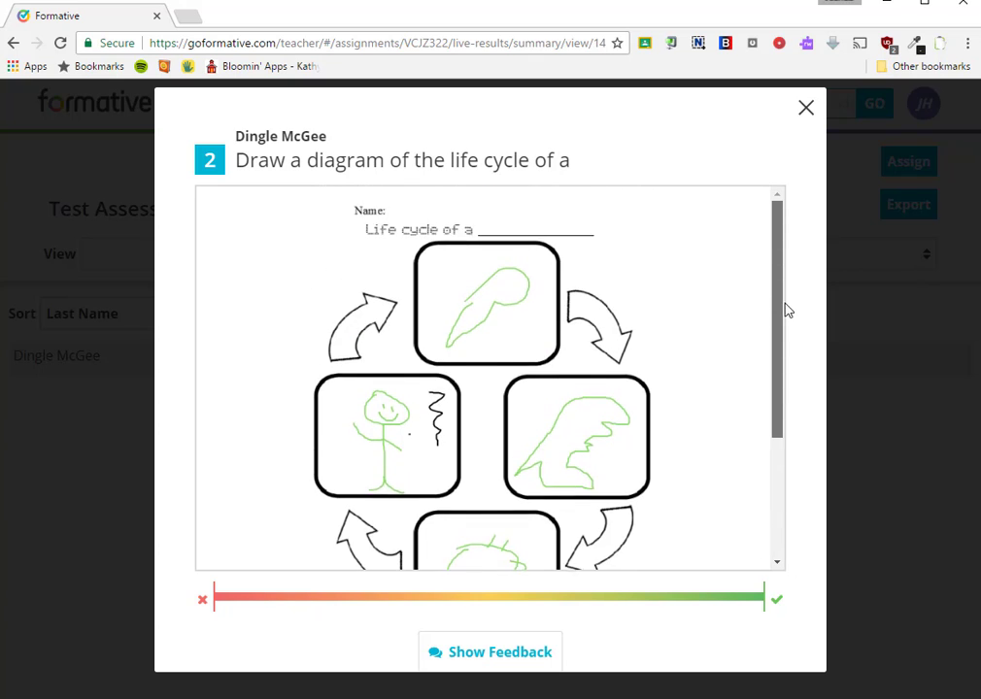
{"action": "scroll", "coordinate": [783, 264], "scroll_direction": "down", "scroll_amount": 3}
{"action": "left_click", "coordinate": [806, 105]}
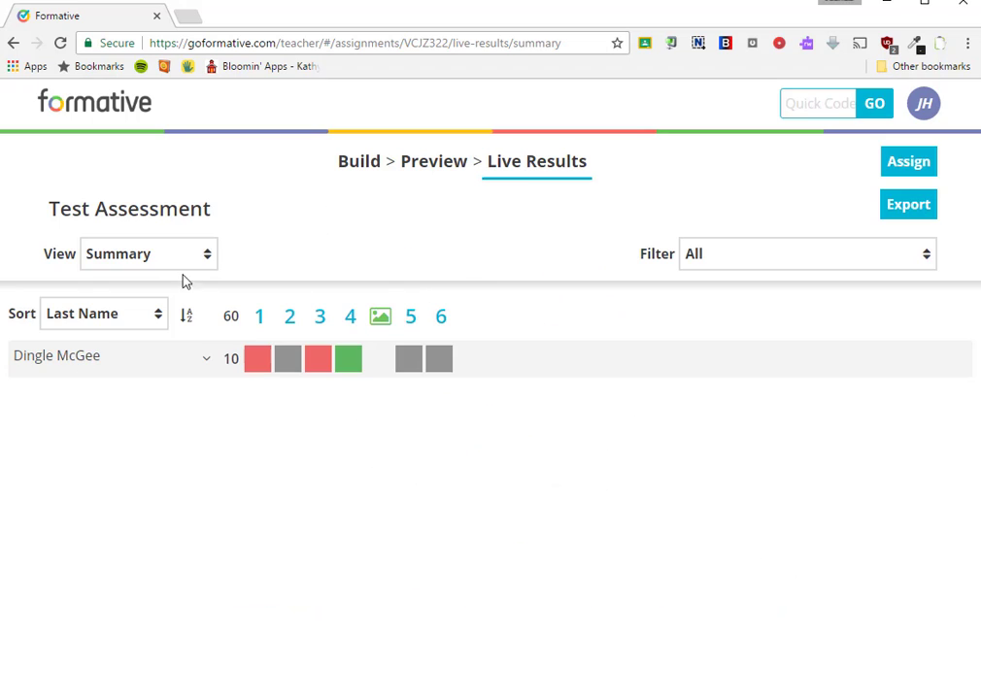
Step: View the individual results for question 1 from the summary, and return to the Summary view
{"action": "left_click", "coordinate": [260, 323]}
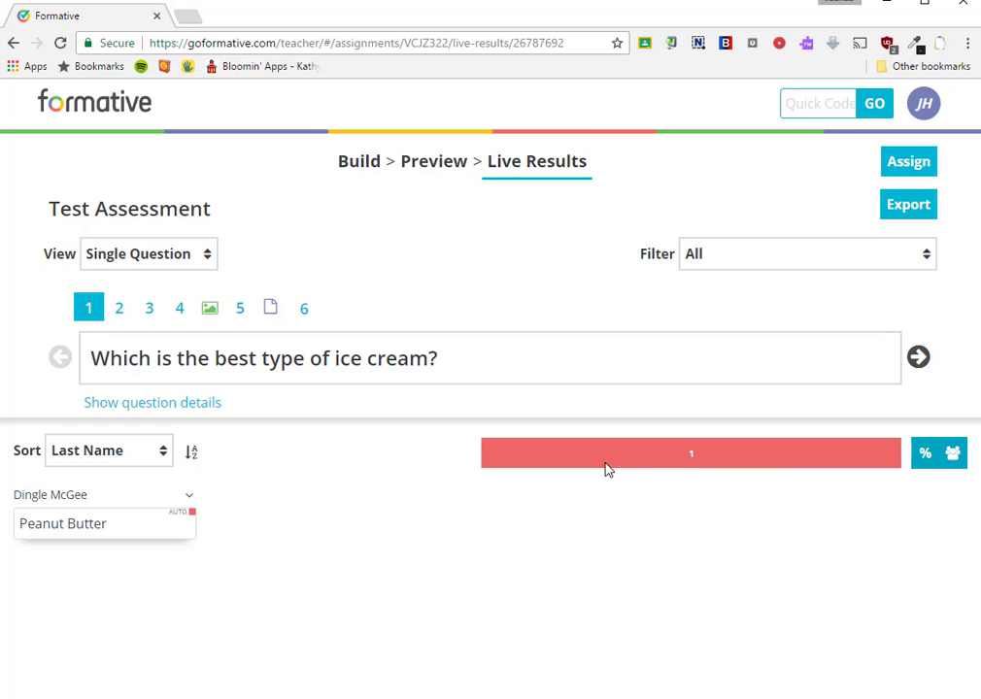
{"action": "left_click", "coordinate": [191, 258]}
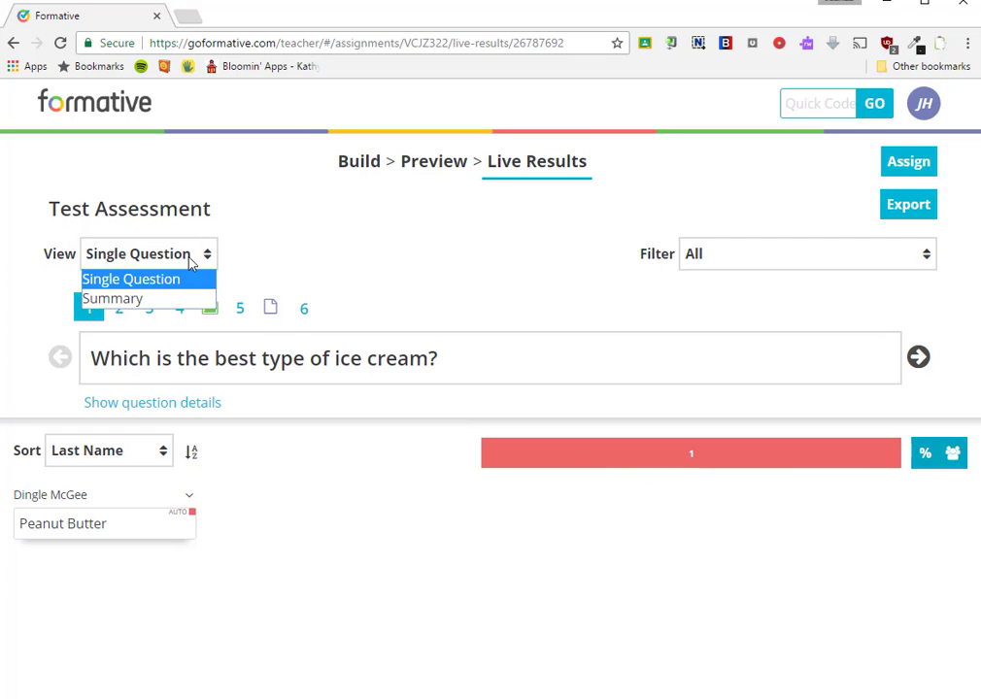
{"action": "left_click", "coordinate": [152, 301]}
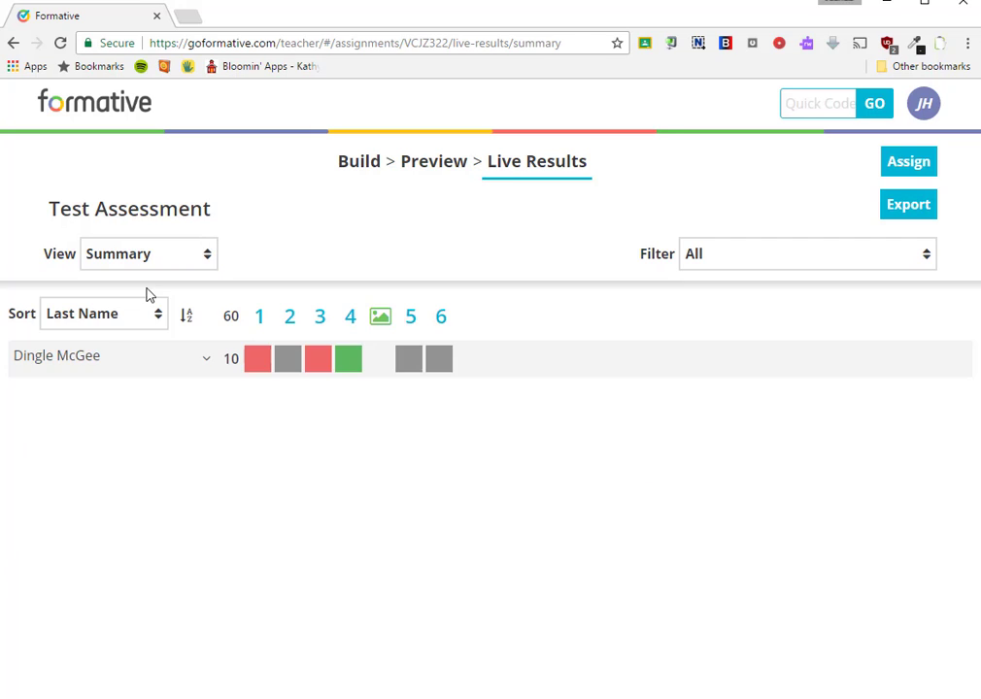
Step: Open the student's question 2 life cycle drawing, score it 0, and close the response
{"action": "left_click", "coordinate": [283, 361]}
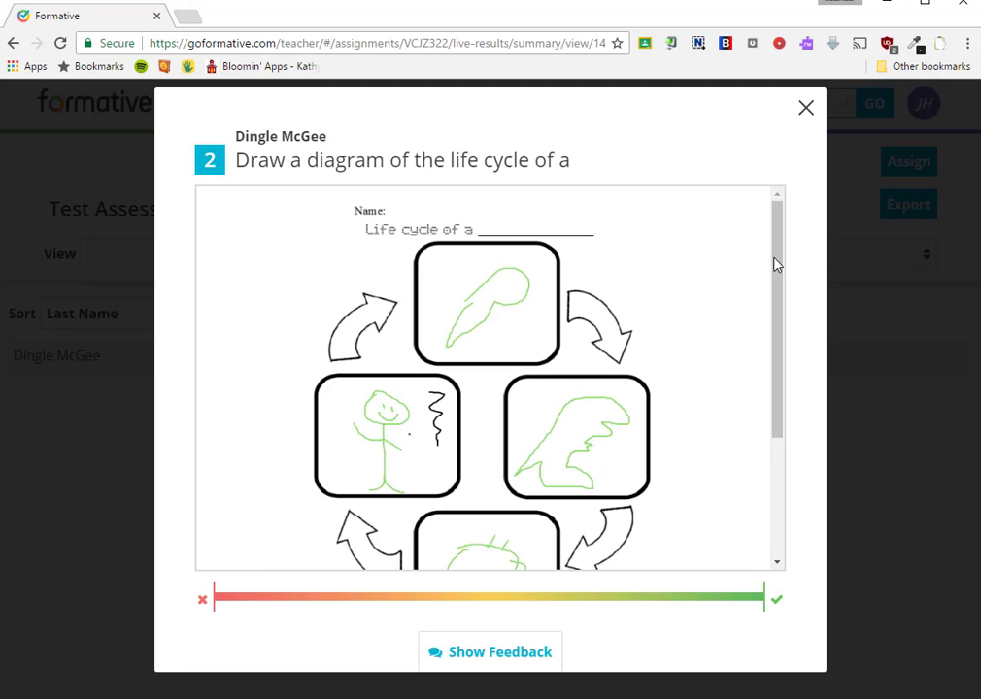
{"action": "mouse_move", "coordinate": [780, 267]}
{"action": "left_mouse_down"}
{"action": "mouse_move", "coordinate": [777, 350]}
{"action": "mouse_move", "coordinate": [776, 285]}
{"action": "left_mouse_up"}
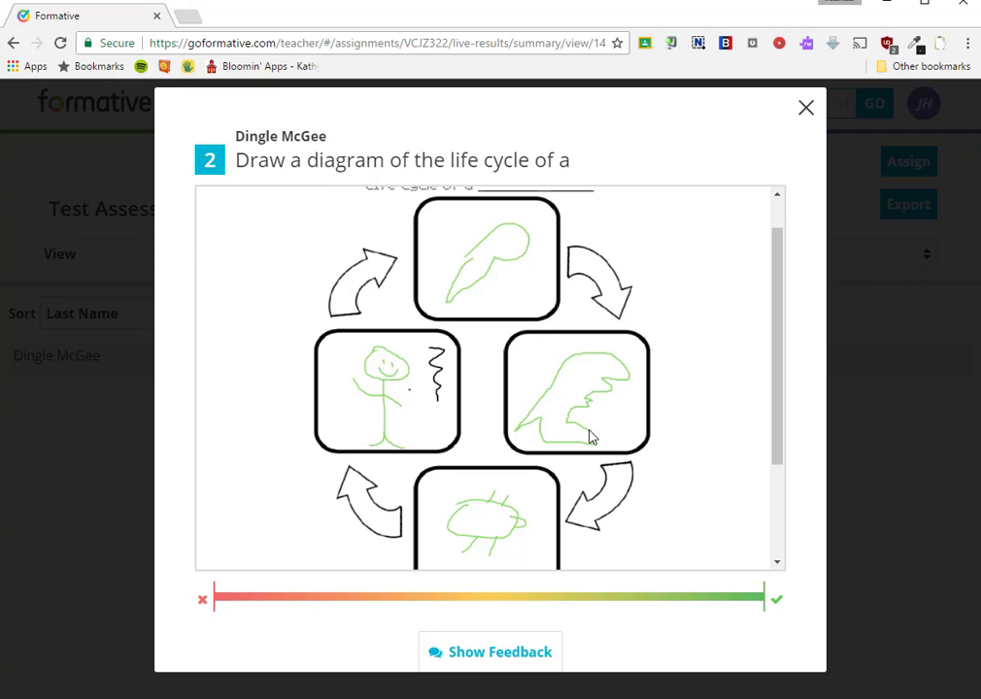
{"action": "left_click", "coordinate": [204, 604]}
{"action": "mouse_move", "coordinate": [260, 609]}
{"action": "left_mouse_down"}
{"action": "mouse_move", "coordinate": [766, 611]}
{"action": "mouse_move", "coordinate": [466, 608]}
{"action": "left_mouse_up"}
{"action": "mouse_move", "coordinate": [492, 606]}
{"action": "left_mouse_down"}
{"action": "mouse_move", "coordinate": [177, 602]}
{"action": "mouse_move", "coordinate": [787, 618]}
{"action": "mouse_move", "coordinate": [204, 614]}
{"action": "left_mouse_up"}
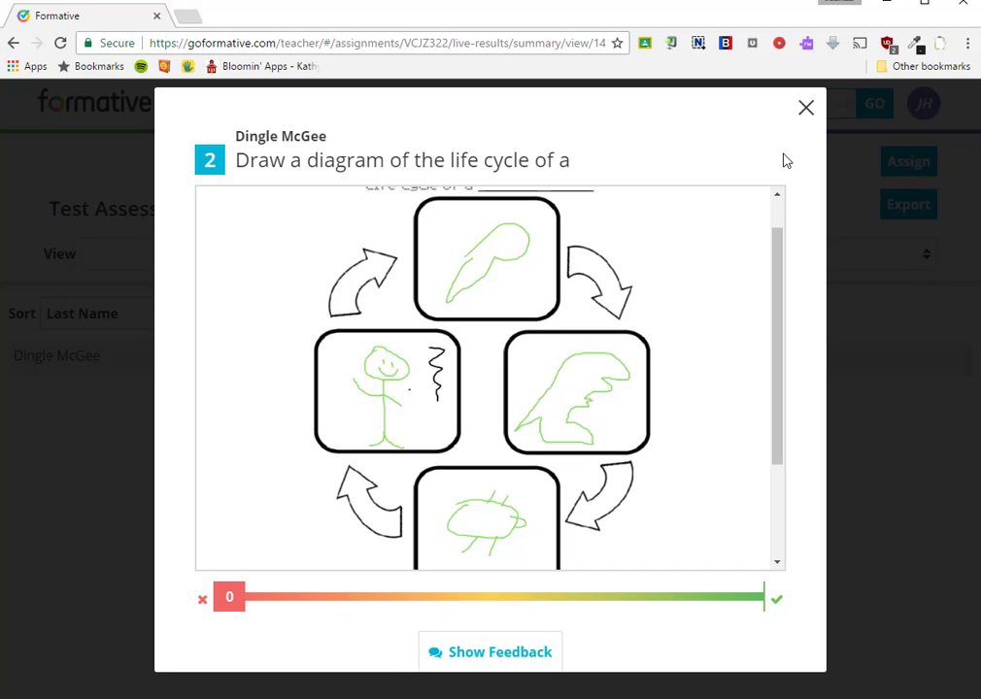
{"action": "left_click", "coordinate": [804, 108]}
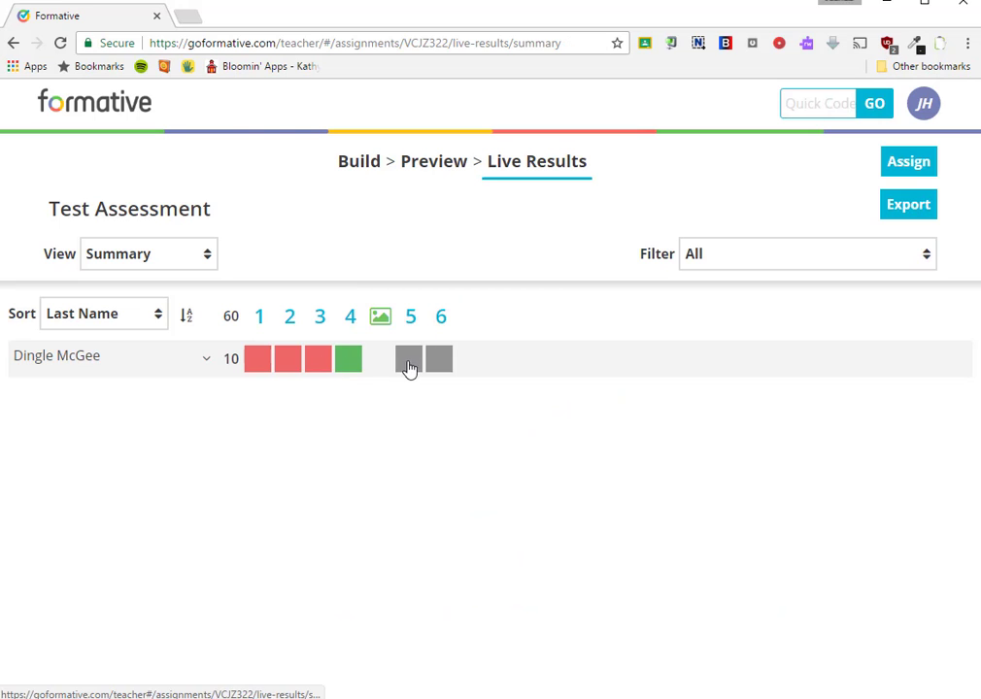
Step: Open the student's question 5 response, score it 10, and close it
{"action": "left_click", "coordinate": [408, 364]}
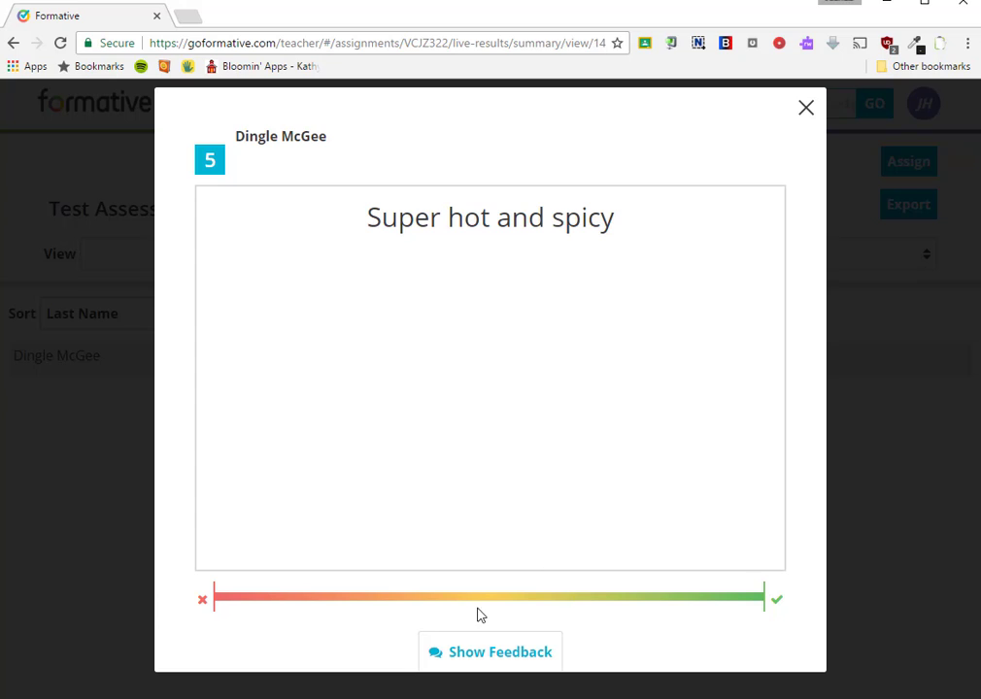
{"action": "left_click_drag", "start_coordinate": [697, 600], "coordinate": [793, 595]}
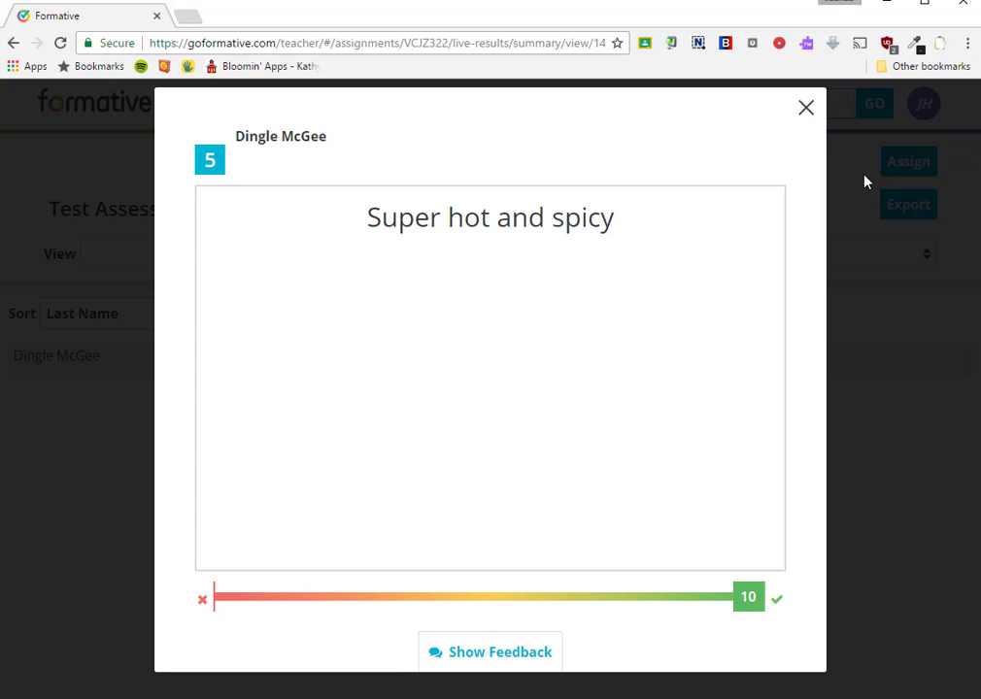
{"action": "left_click", "coordinate": [805, 108]}
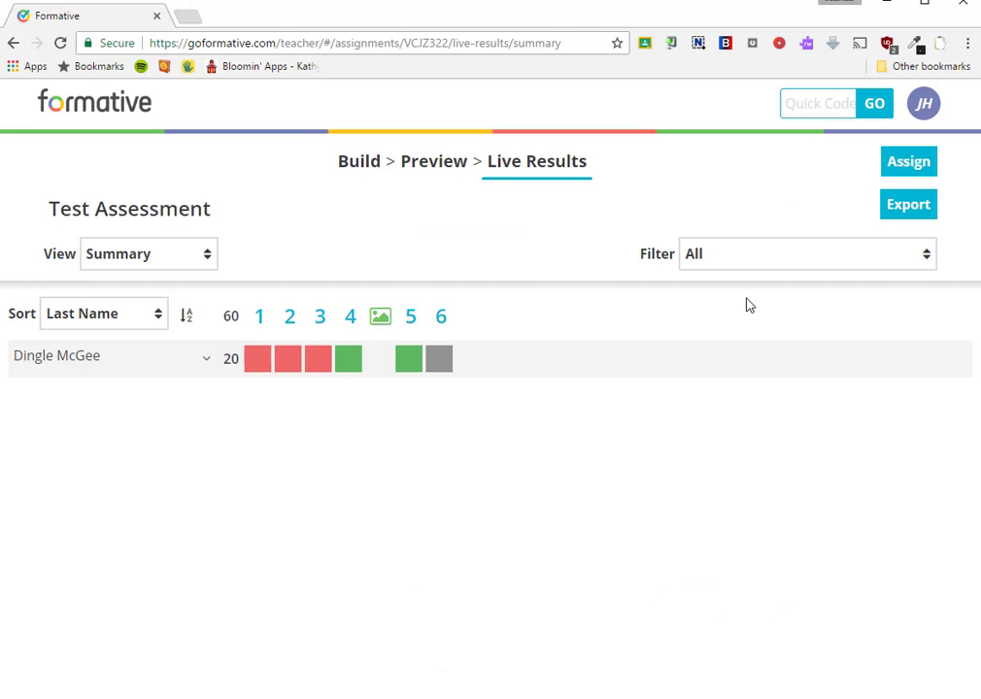
Step: Open the student's response to question 6, score it 0, and close it
{"action": "left_click", "coordinate": [442, 367]}
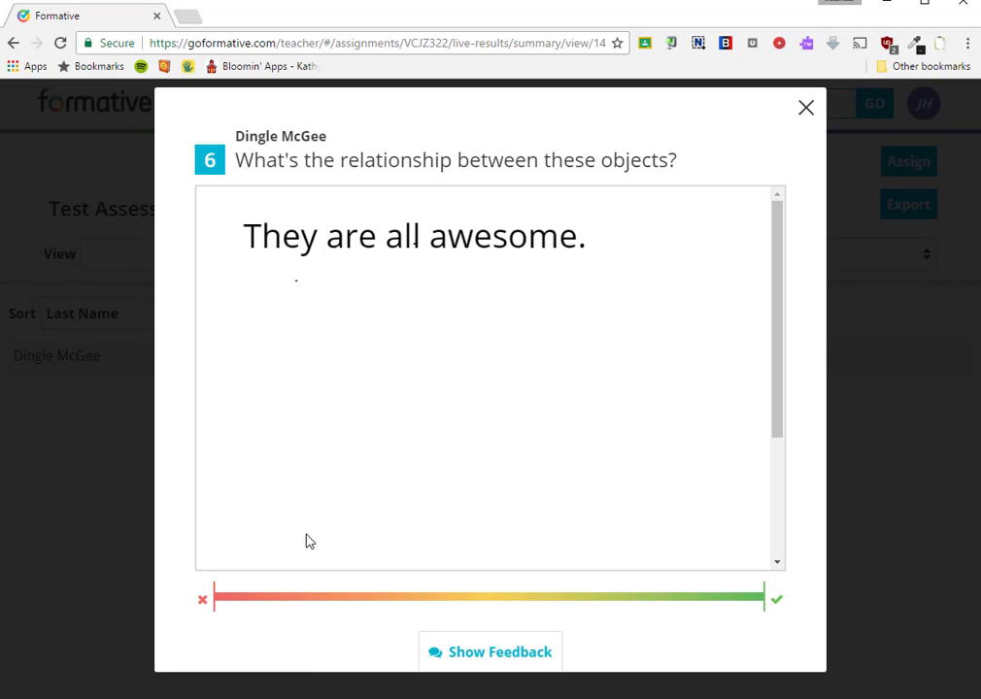
{"action": "left_click", "coordinate": [756, 599]}
{"action": "mouse_move", "coordinate": [740, 593]}
{"action": "left_mouse_down"}
{"action": "mouse_move", "coordinate": [477, 607]}
{"action": "mouse_move", "coordinate": [195, 605]}
{"action": "left_mouse_up"}
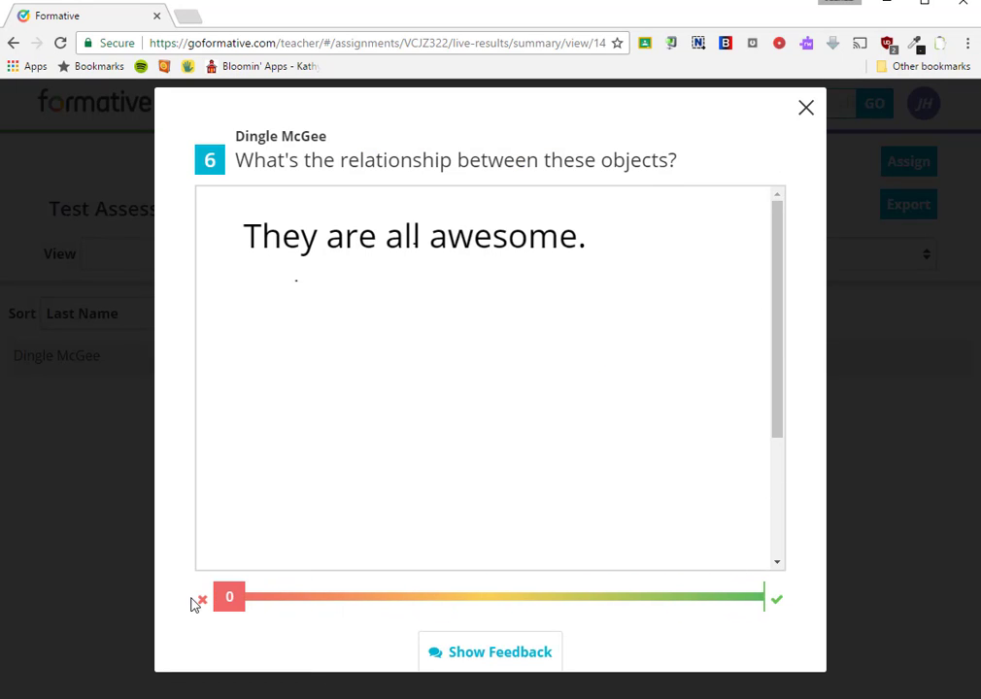
{"action": "left_click", "coordinate": [807, 107]}
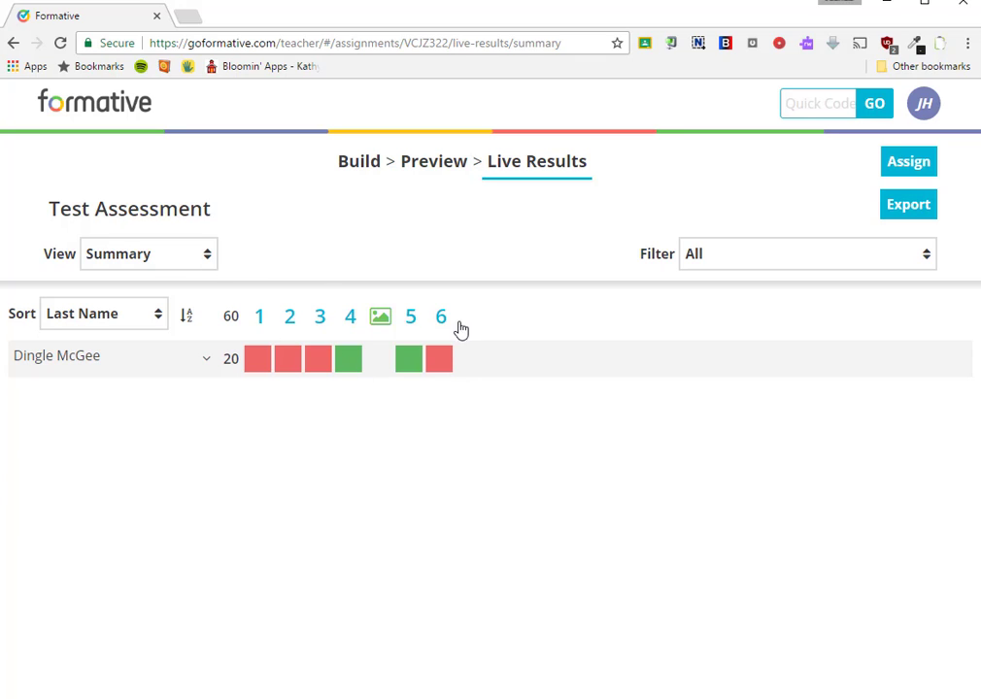
Step: Switch the Test Assessment results from Summary back to the Single Question view
{"action": "left_click", "coordinate": [206, 261]}
{"action": "left_click", "coordinate": [146, 285]}
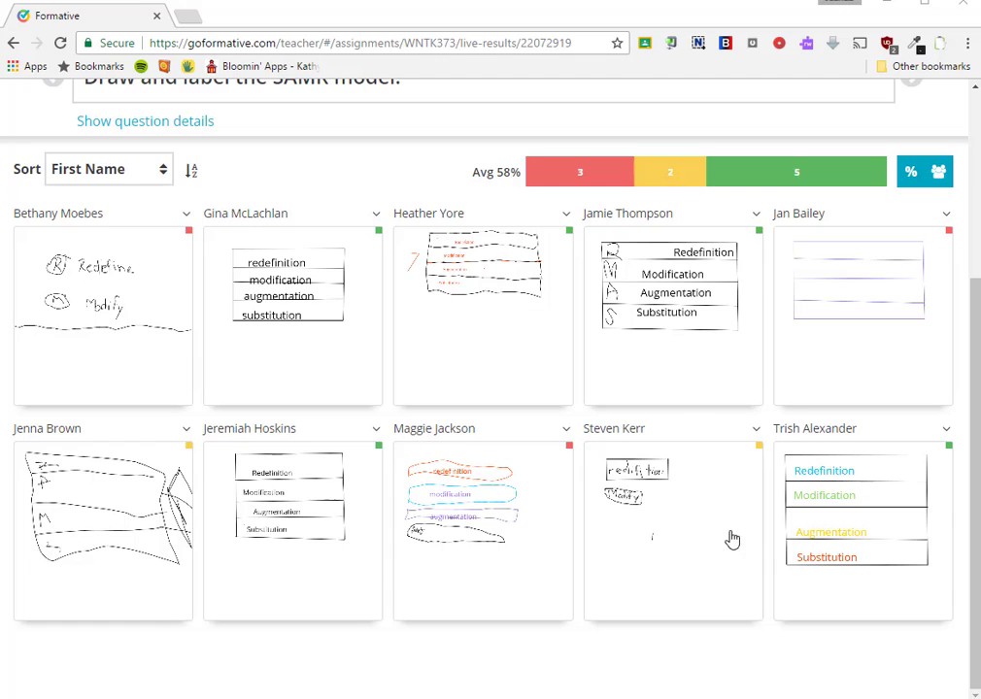
Step: Inspect the scores given to several students' drawings for the question "Draw and label the SAMR model"
{"action": "mouse_move", "coordinate": [646, 553]}
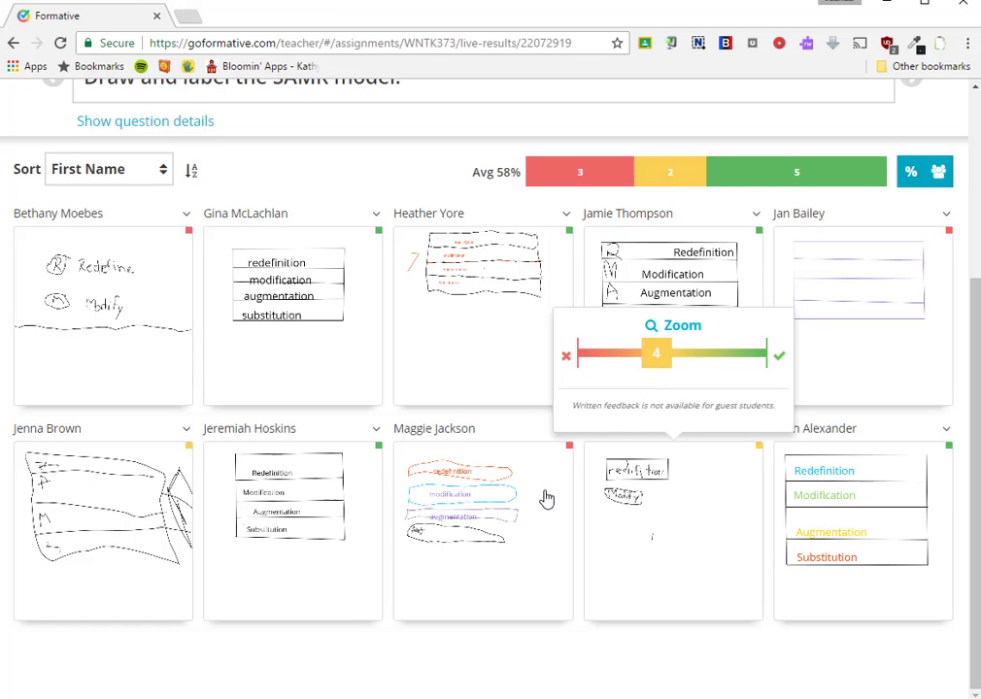
{"action": "mouse_move", "coordinate": [409, 428]}
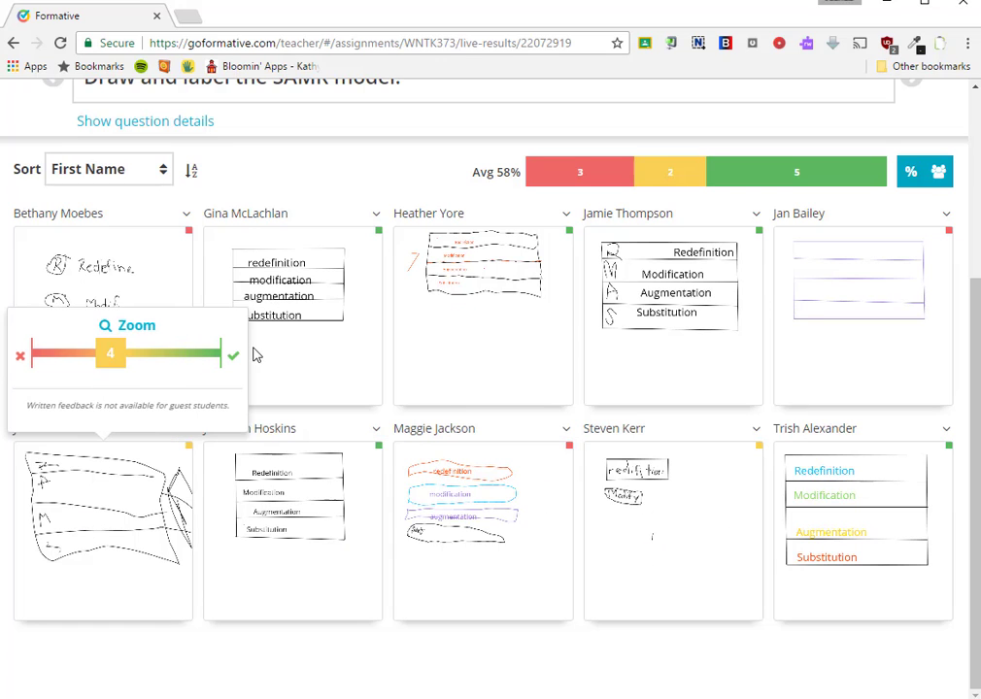
{"action": "mouse_move", "coordinate": [299, 356]}
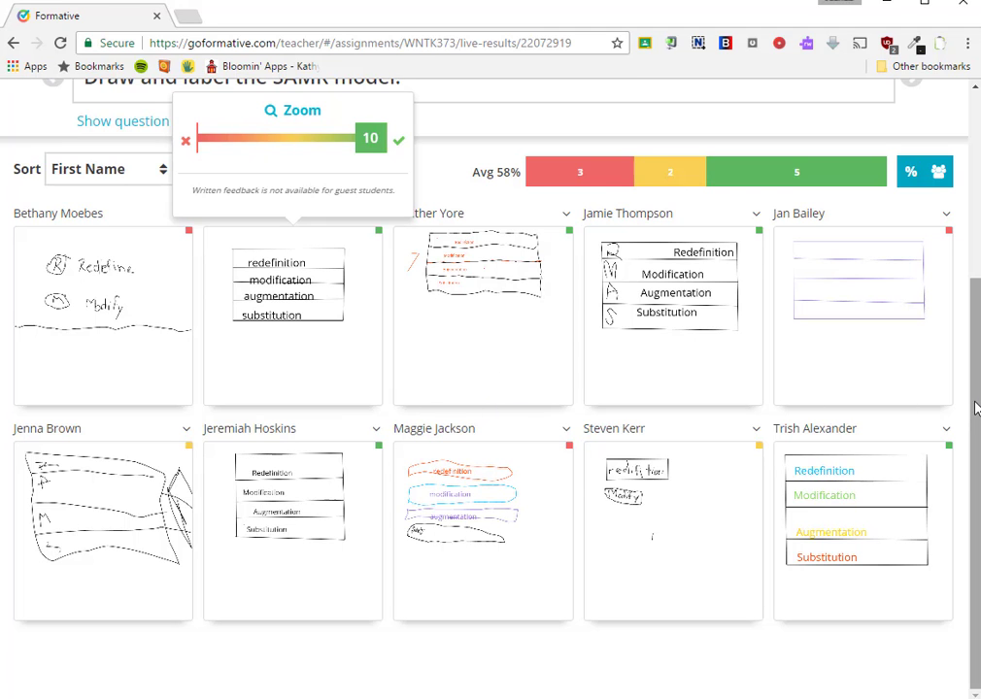
{"action": "mouse_move", "coordinate": [975, 408]}
{"action": "left_mouse_down"}
{"action": "mouse_move", "coordinate": [975, 380]}
{"action": "mouse_move", "coordinate": [975, 408]}
{"action": "left_mouse_up"}
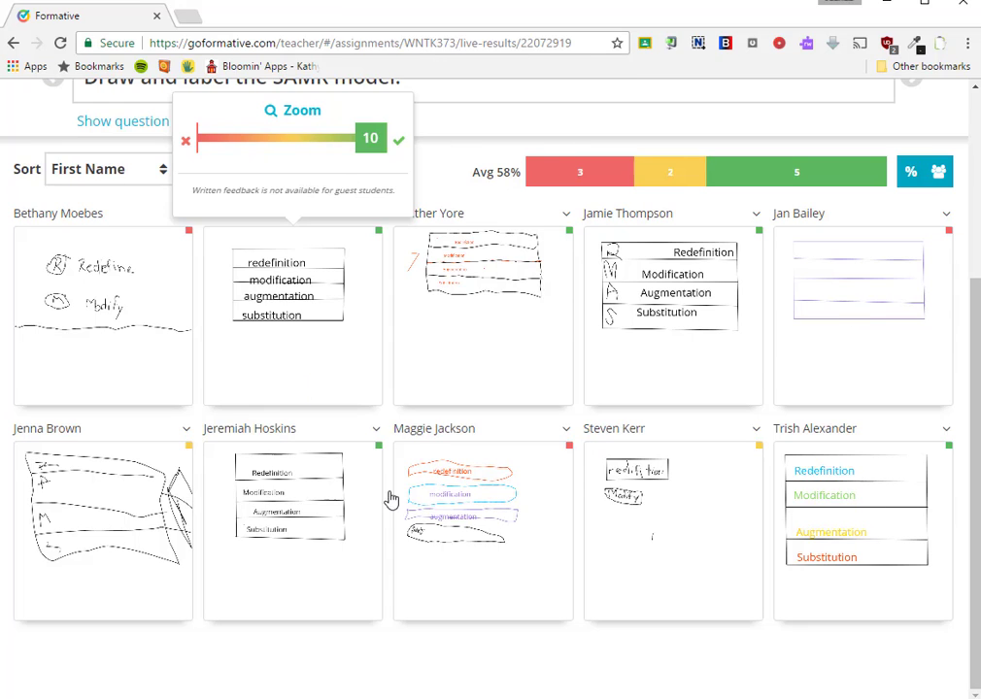
{"action": "left_click", "coordinate": [311, 506]}
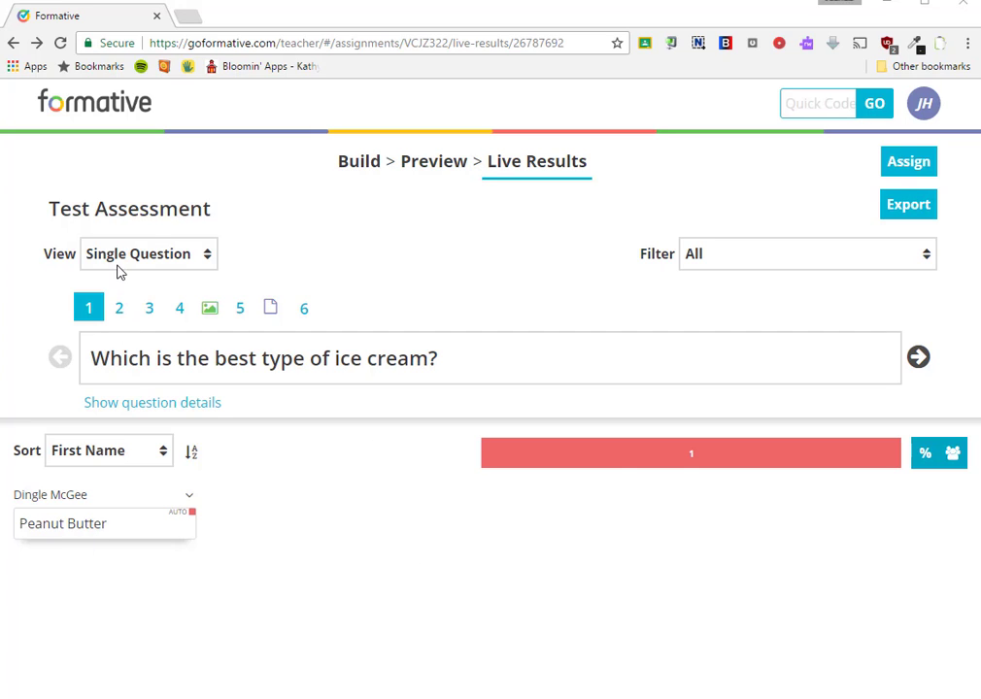
Step: Show the question 2 results of Test Assessment and check the scoring and feedback options on the student's drawing
{"action": "left_click", "coordinate": [120, 307]}
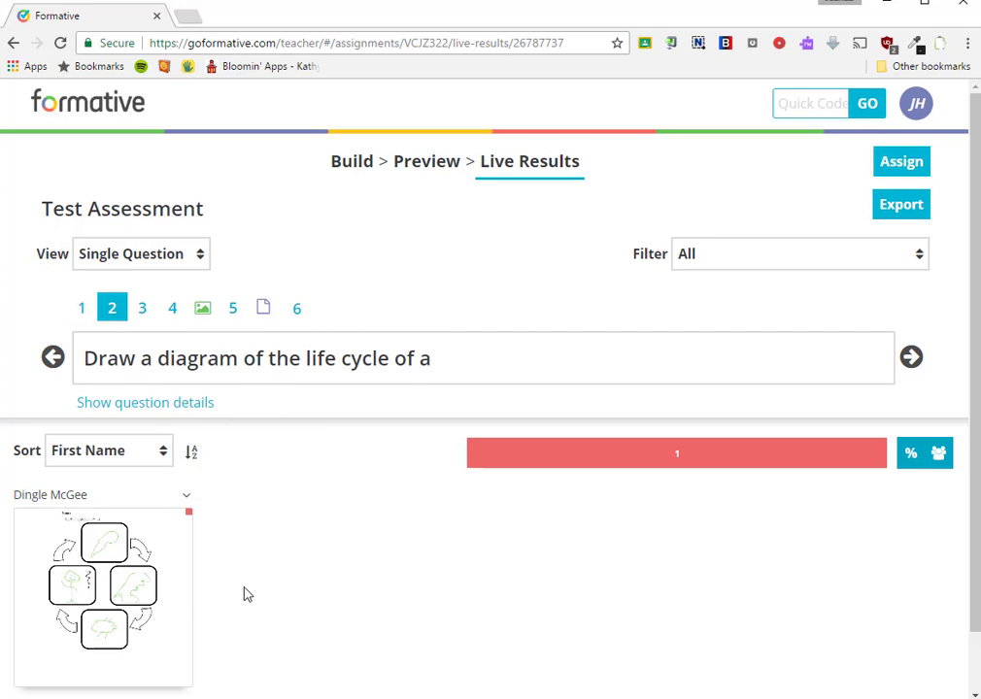
{"action": "left_click", "coordinate": [172, 563]}
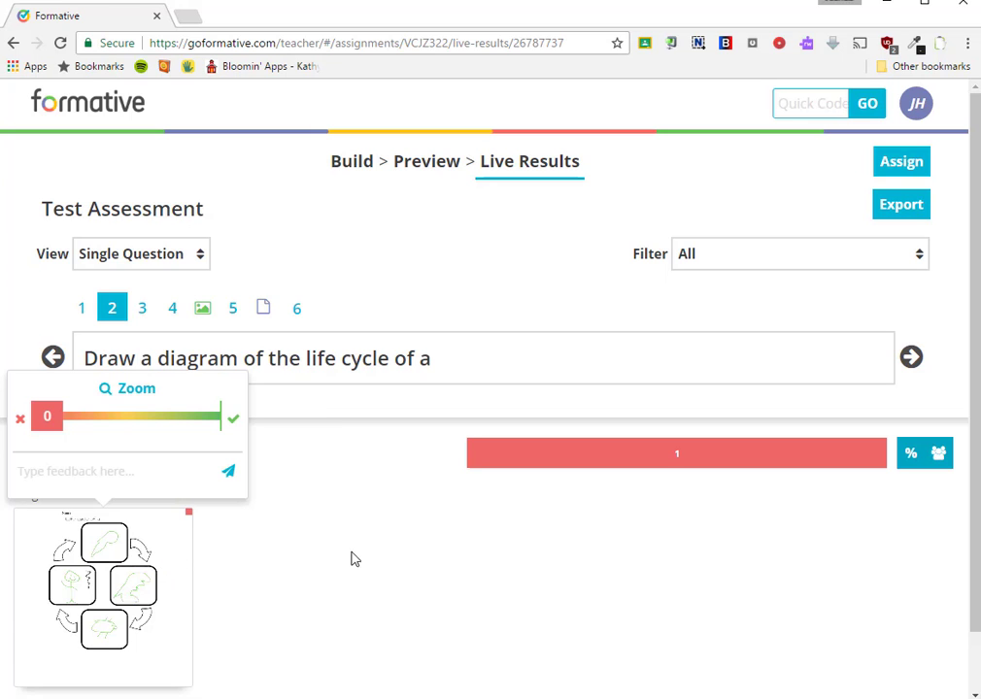
{"action": "left_click", "coordinate": [307, 595]}
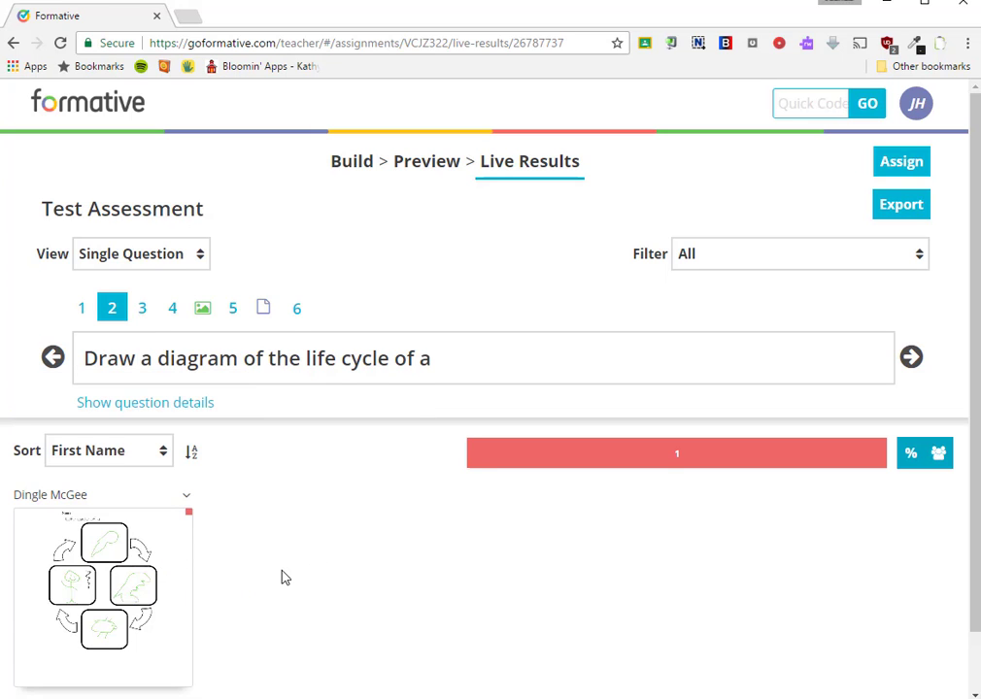
{"action": "scroll", "coordinate": [276, 573], "scroll_direction": "down", "scroll_amount": 1}
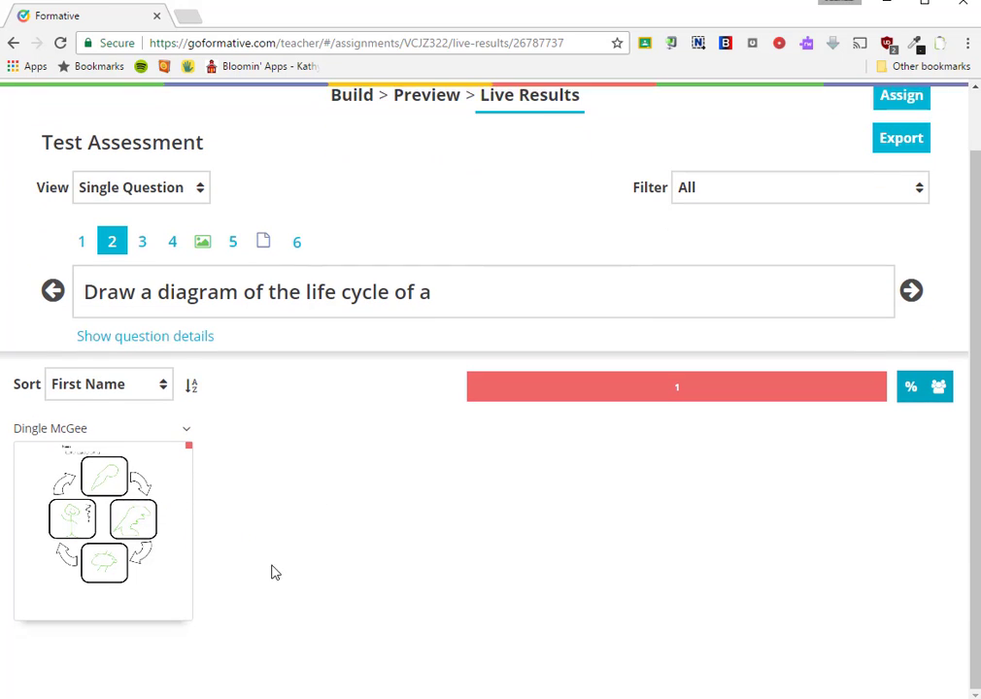
Step: Enlarge the student's life cycle drawing for question 2, examine it as it is being drawn, and close it
{"action": "left_click", "coordinate": [112, 526]}
{"action": "left_click", "coordinate": [112, 526]}
{"action": "left_click", "coordinate": [113, 525]}
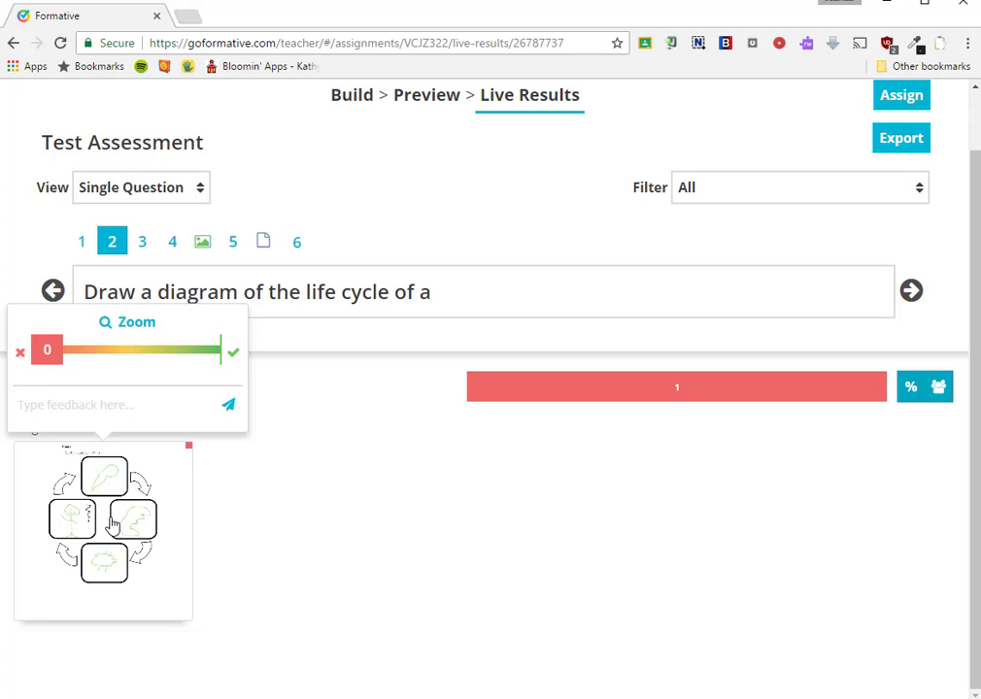
{"action": "left_click", "coordinate": [113, 525]}
{"action": "left_click", "coordinate": [187, 432]}
{"action": "left_click", "coordinate": [293, 492]}
{"action": "left_click", "coordinate": [104, 524]}
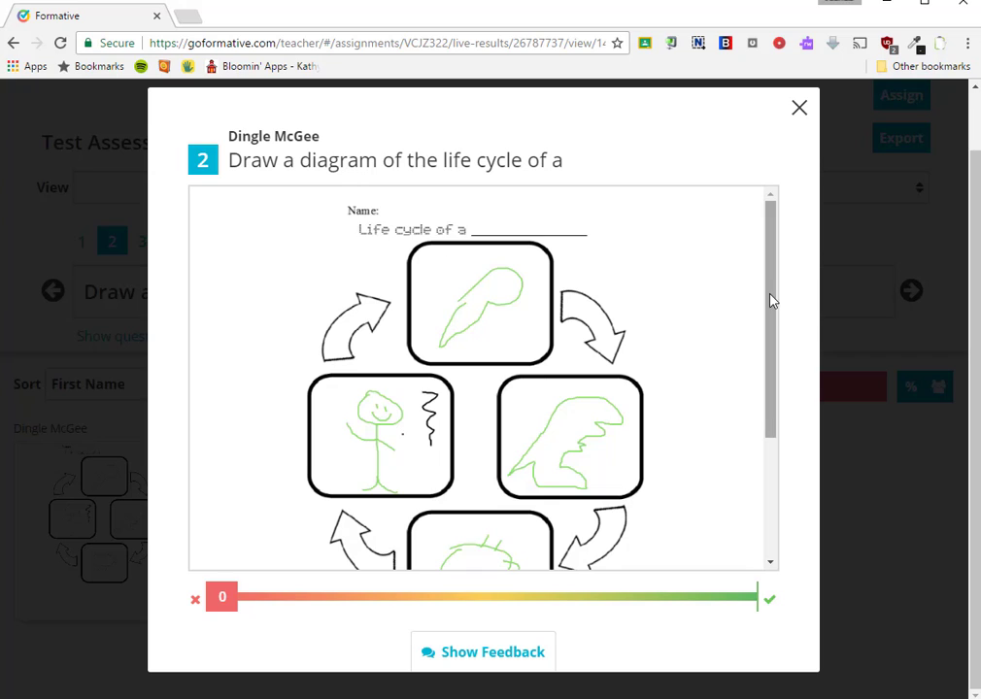
{"action": "mouse_move", "coordinate": [770, 300]}
{"action": "left_mouse_down"}
{"action": "mouse_move", "coordinate": [766, 383]}
{"action": "mouse_move", "coordinate": [775, 330]}
{"action": "left_mouse_up"}
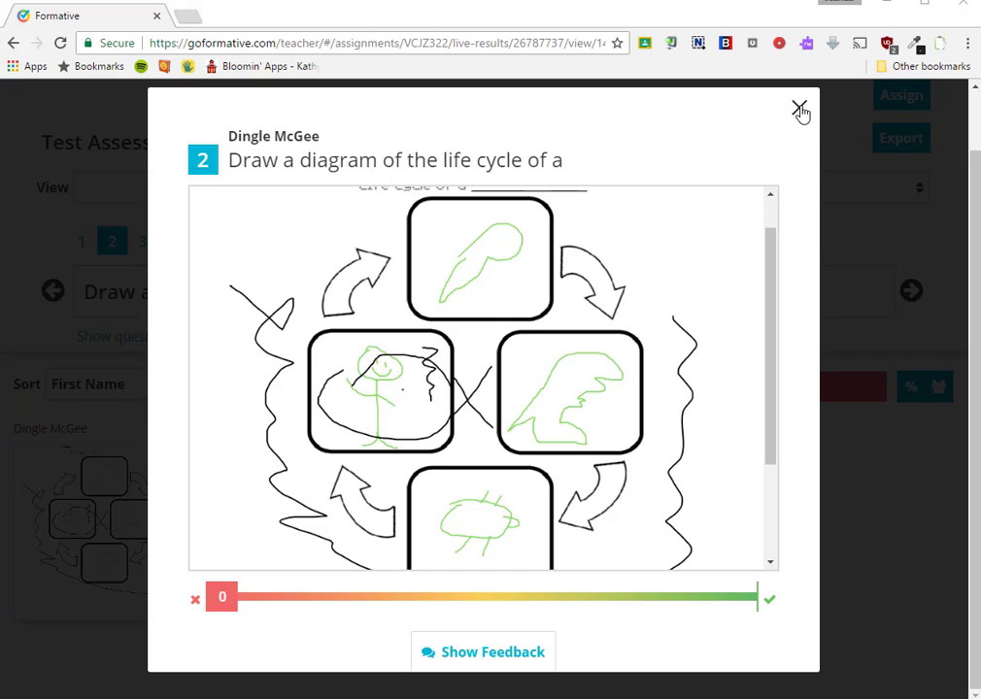
{"action": "left_click", "coordinate": [799, 109]}
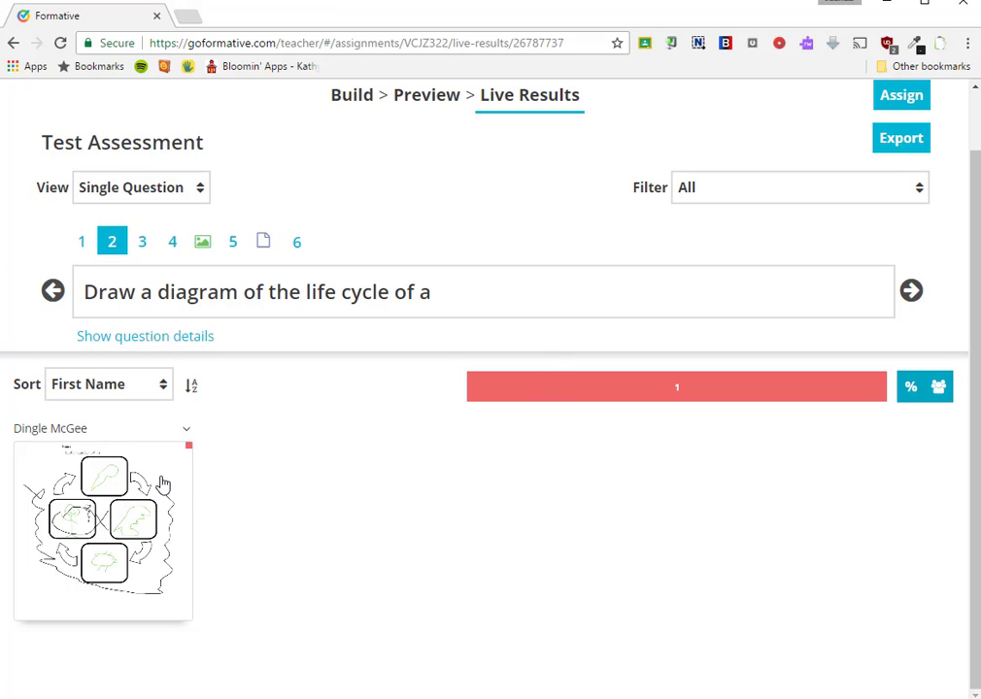
Step: Score the student's life cycle drawing 10 and send the feedback "Great job, You nailed it!"
{"action": "mouse_move", "coordinate": [154, 491]}
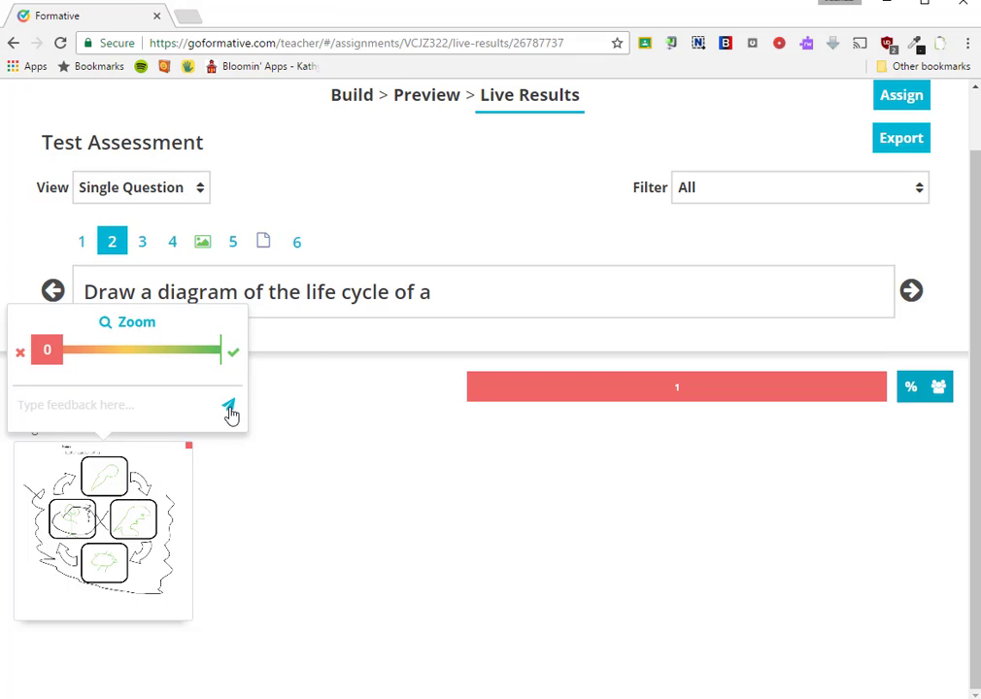
{"action": "left_click", "coordinate": [101, 408]}
{"action": "type", "text": "Great job"}
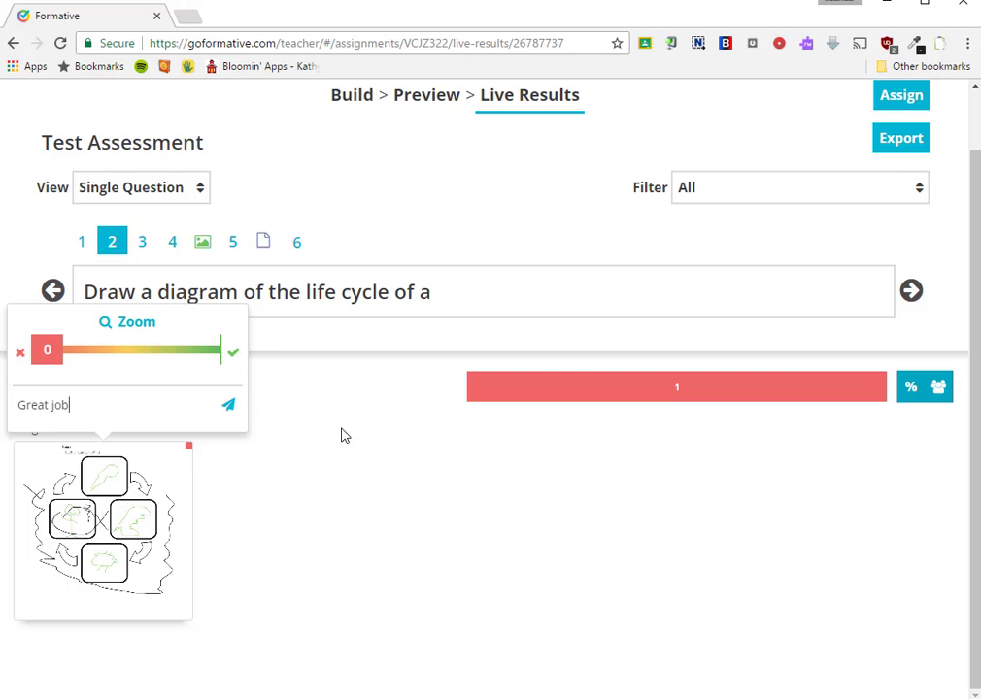
{"action": "key", "text": "Return"}
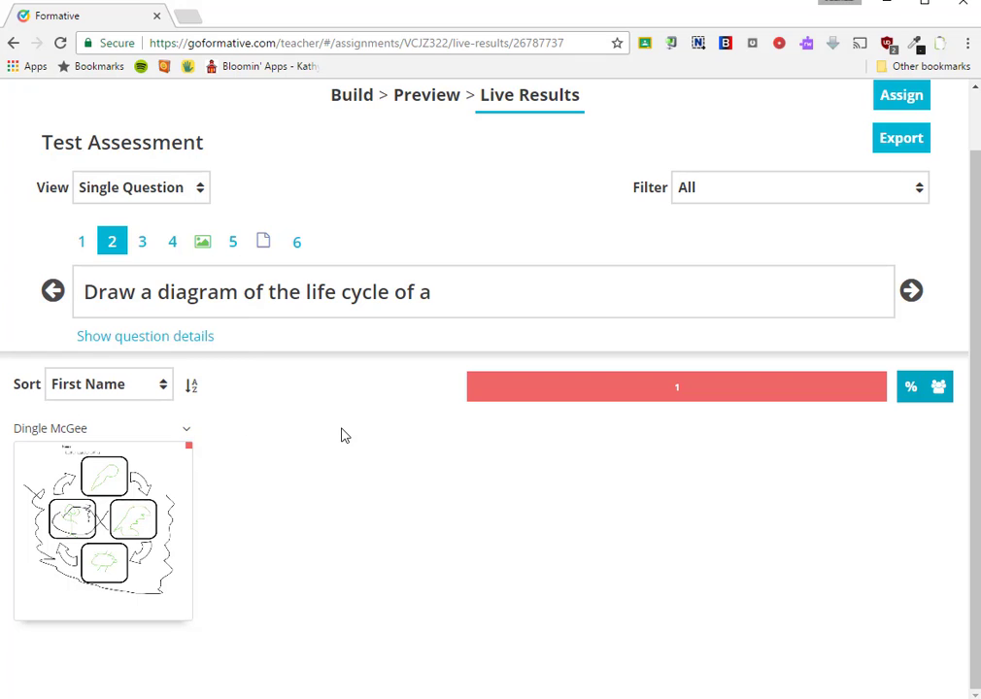
{"action": "left_click", "coordinate": [186, 429]}
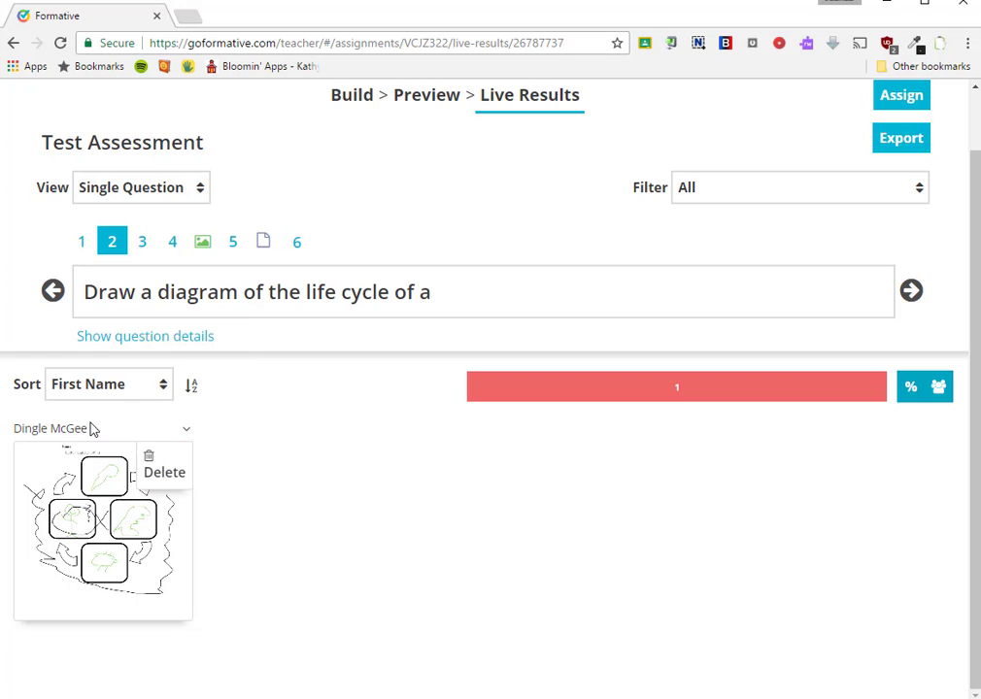
{"action": "left_click", "coordinate": [90, 471]}
{"action": "left_click", "coordinate": [138, 408]}
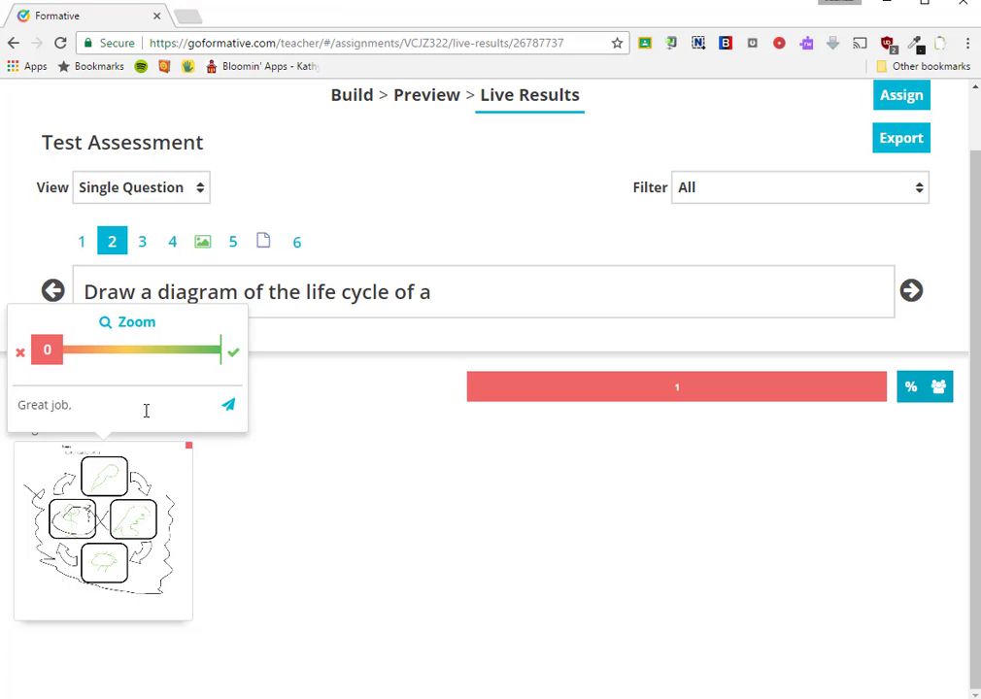
{"action": "type", "text": "You nailed it!"}
{"action": "left_click", "coordinate": [235, 352]}
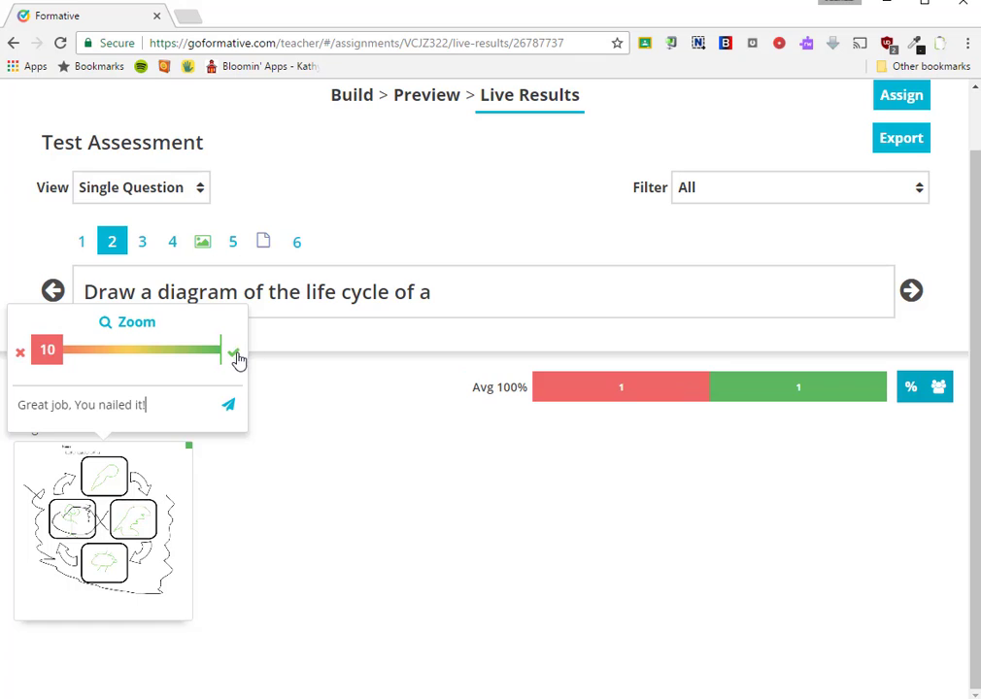
{"action": "left_click", "coordinate": [229, 404]}
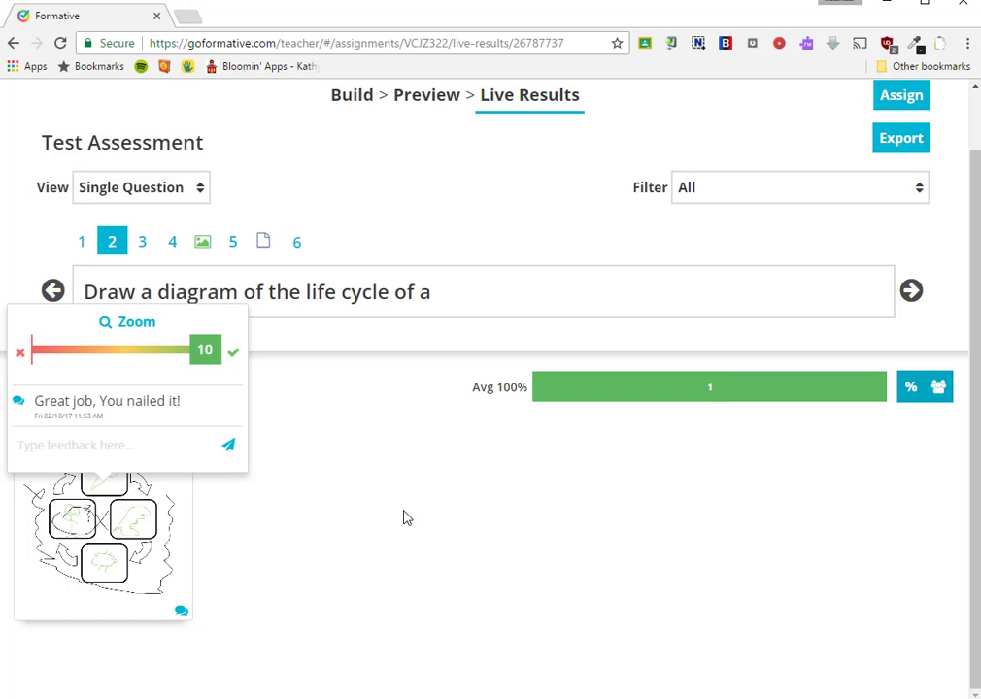
Step: Bring up the student's browser window, open the new feedback notification for the life cycle question, and move the window away again
{"action": "left_click_drag", "start_coordinate": [980, 155], "coordinate": [559, 125]}
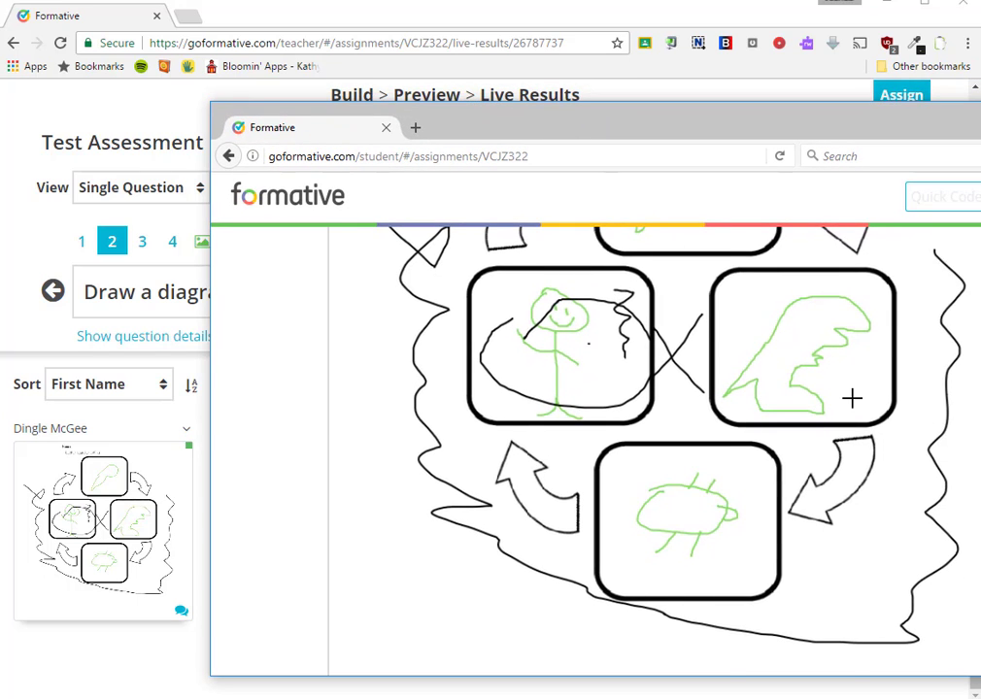
{"action": "scroll", "coordinate": [851, 398], "scroll_direction": "up", "scroll_amount": 5}
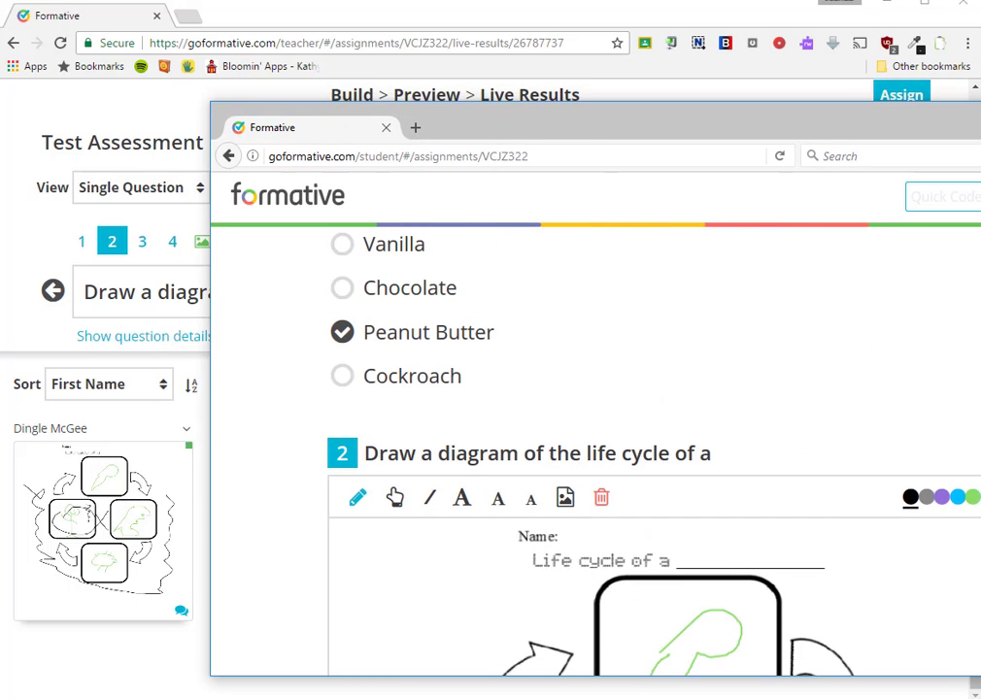
{"action": "left_click_drag", "start_coordinate": [980, 121], "coordinate": [910, 111]}
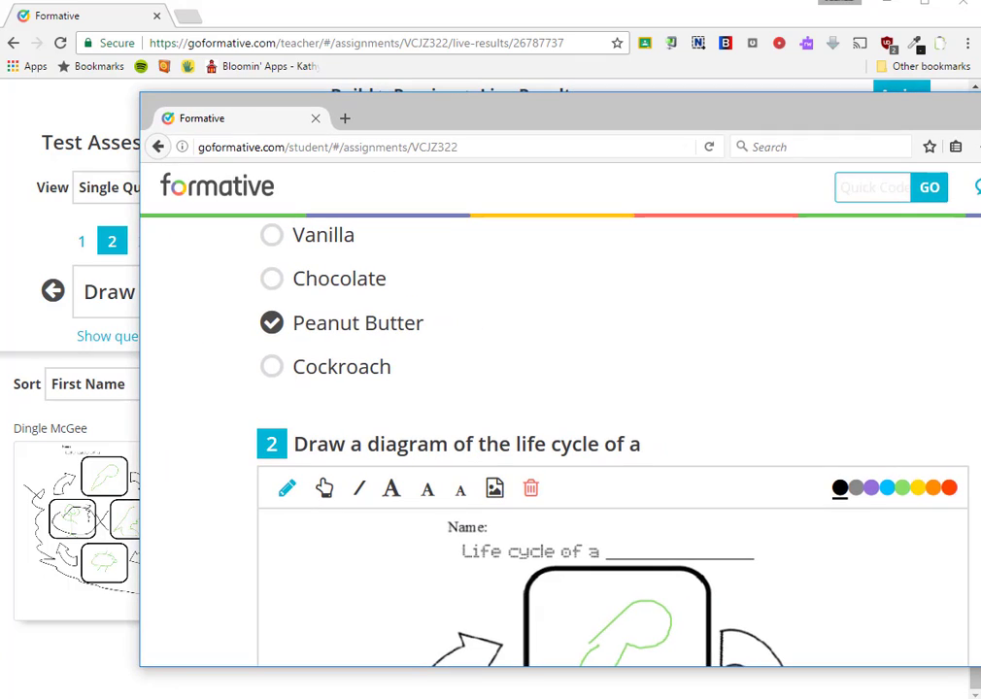
{"action": "left_click", "coordinate": [978, 187]}
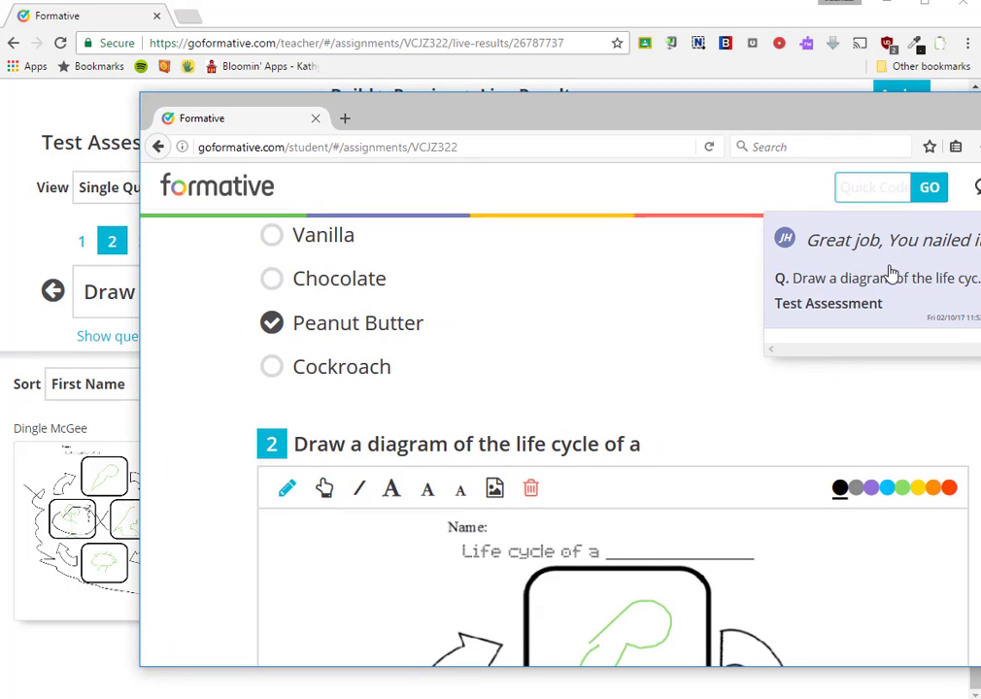
{"action": "left_click", "coordinate": [827, 278]}
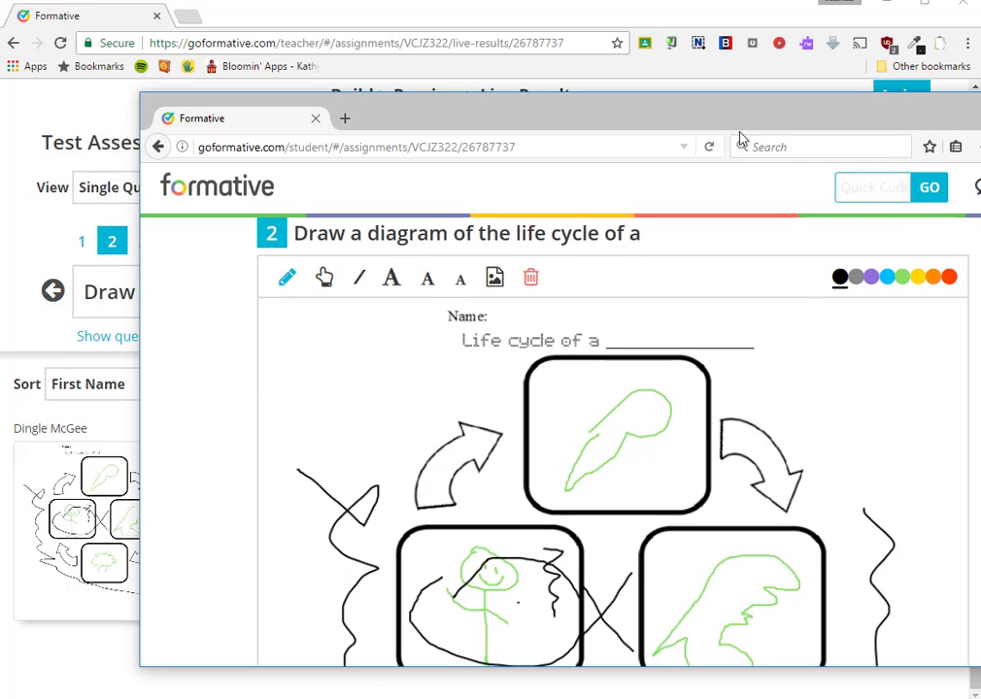
{"action": "left_click_drag", "start_coordinate": [740, 124], "coordinate": [980, 147]}
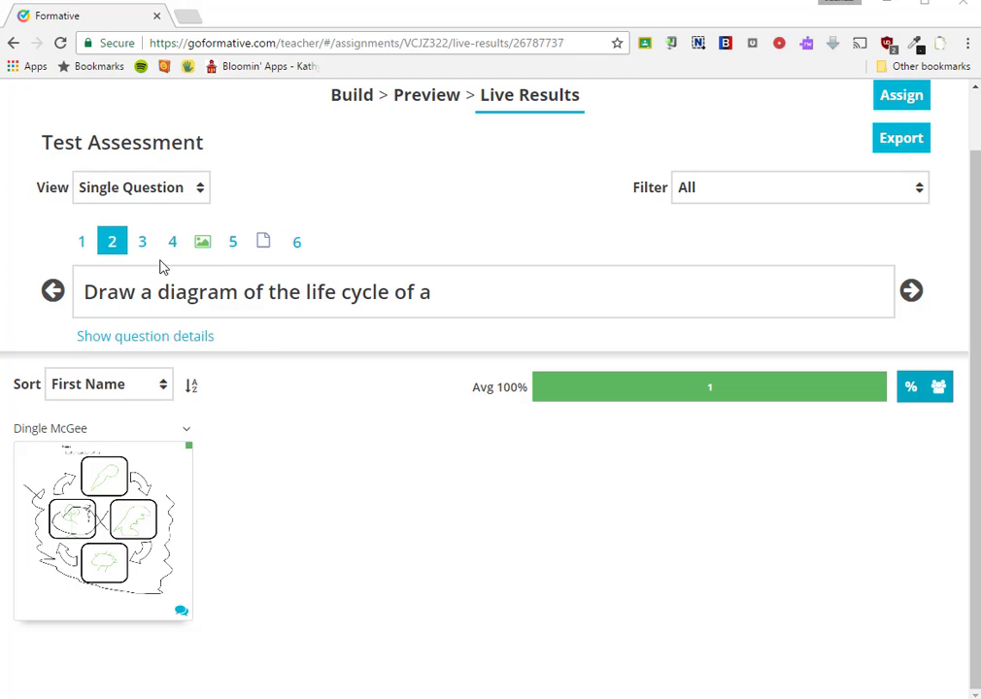
Step: Show the Test Assessment results for question 3, "Who is the best?", and for question 4
{"action": "left_click", "coordinate": [143, 244]}
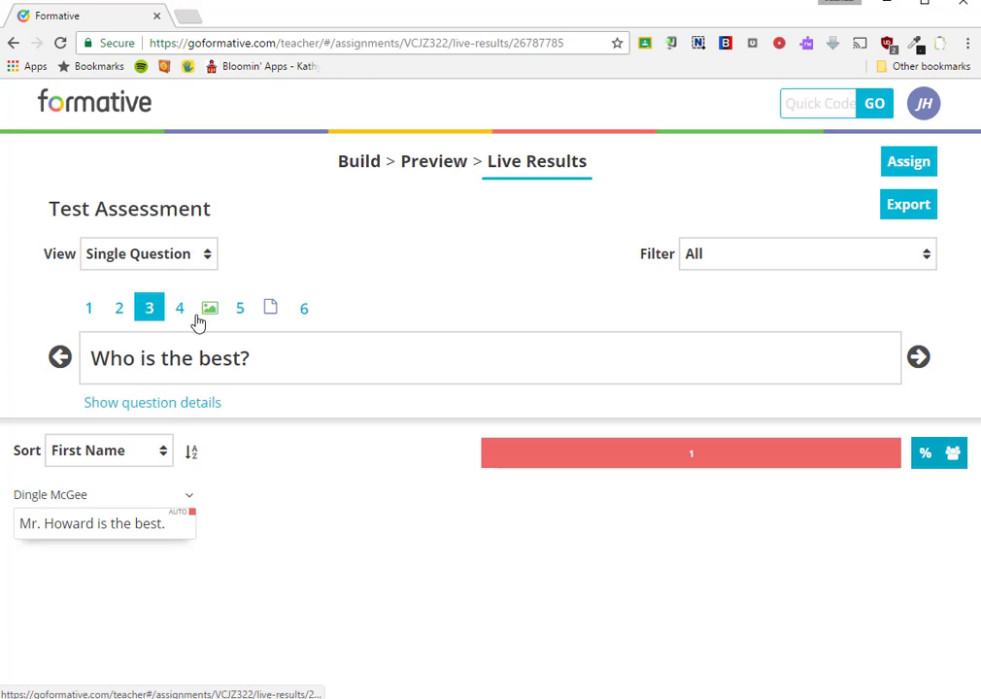
{"action": "left_click", "coordinate": [180, 308]}
{"action": "mouse_move", "coordinate": [79, 531]}
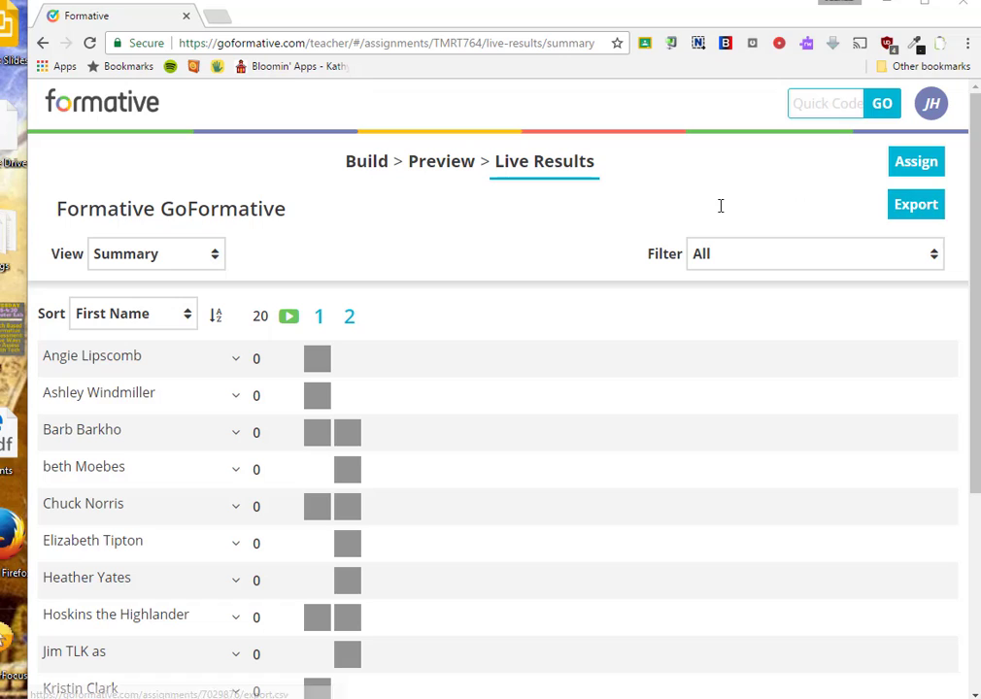
Step: Export the Formative GoFormative live results as a CSV file and open the downloaded file
{"action": "left_click", "coordinate": [913, 212]}
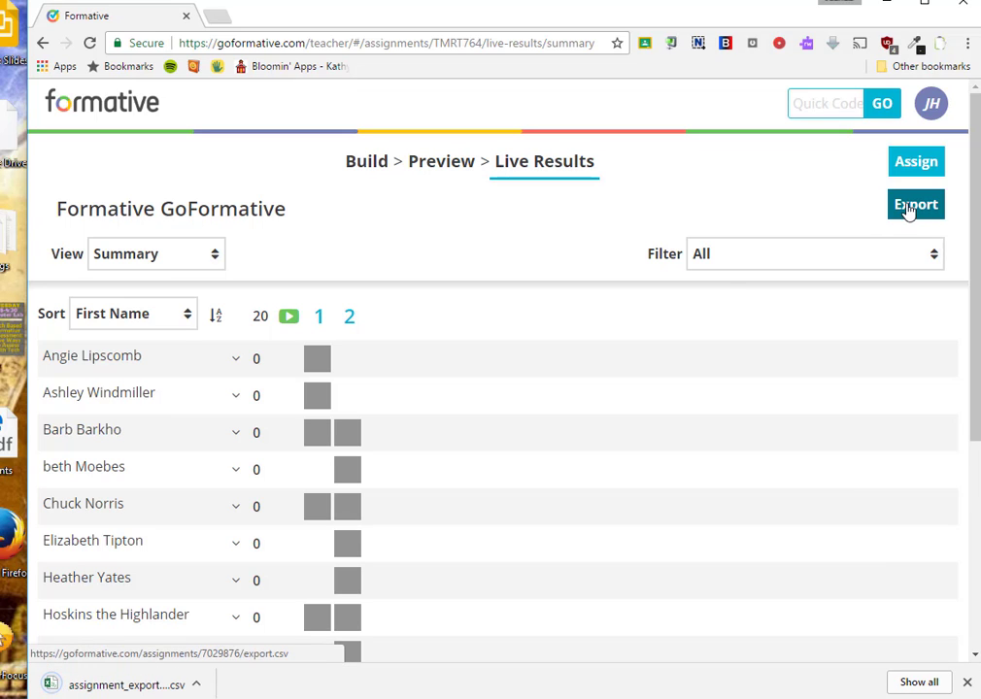
{"action": "left_click", "coordinate": [201, 684]}
{"action": "left_click", "coordinate": [185, 678]}
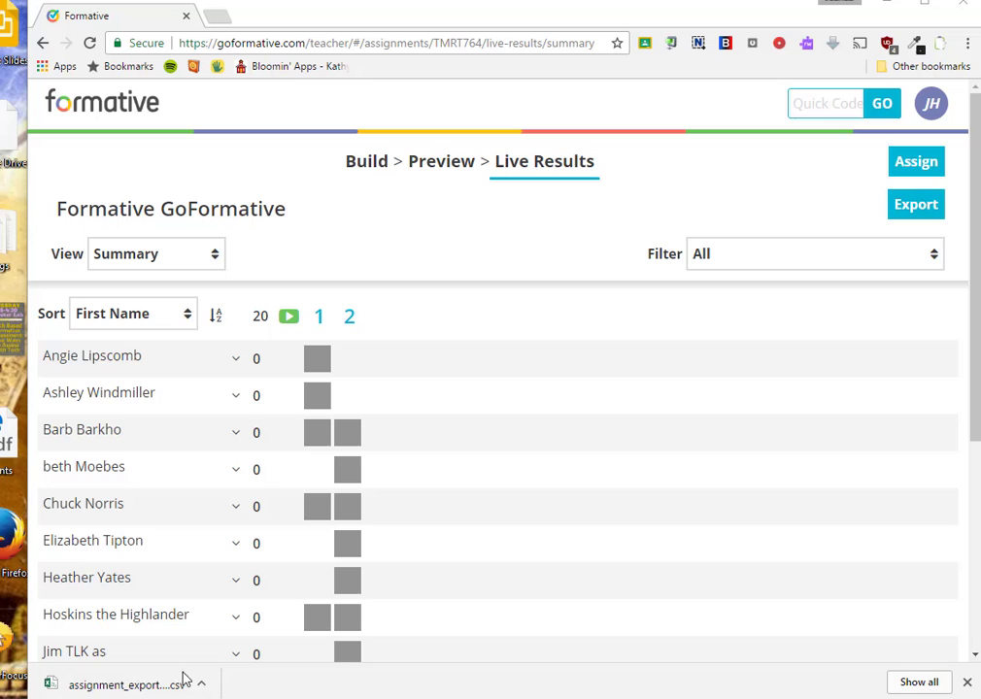
{"action": "left_click", "coordinate": [116, 684]}
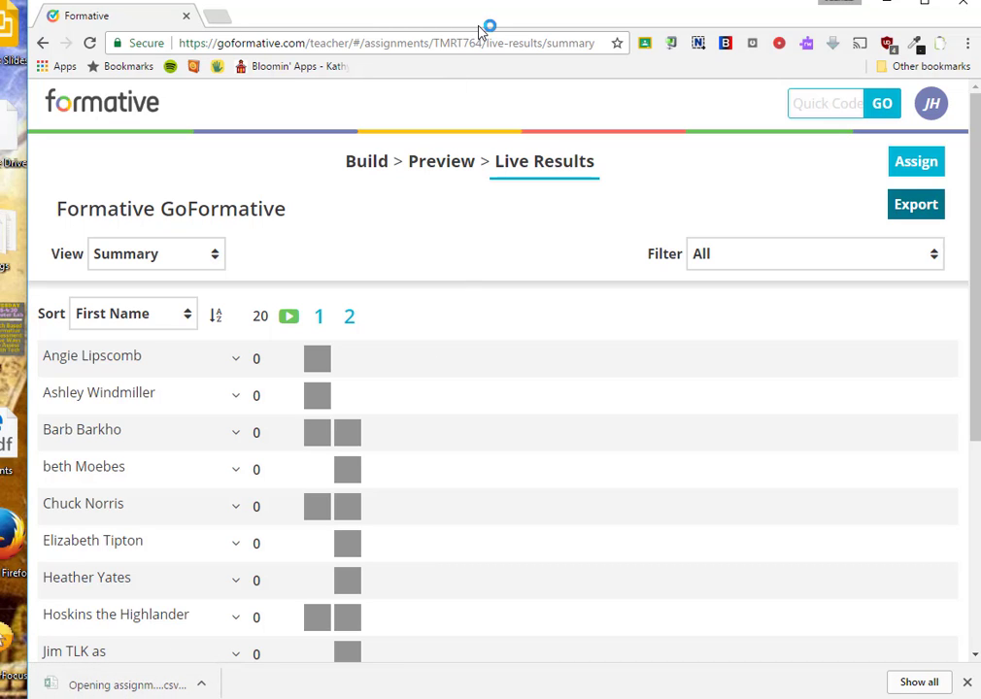
Step: Bring the exported assignment_export_TMRT764 sheet in Excel into view, inspect its 1_text column, and return to the Formative results
{"action": "left_click_drag", "start_coordinate": [480, 21], "coordinate": [469, 20]}
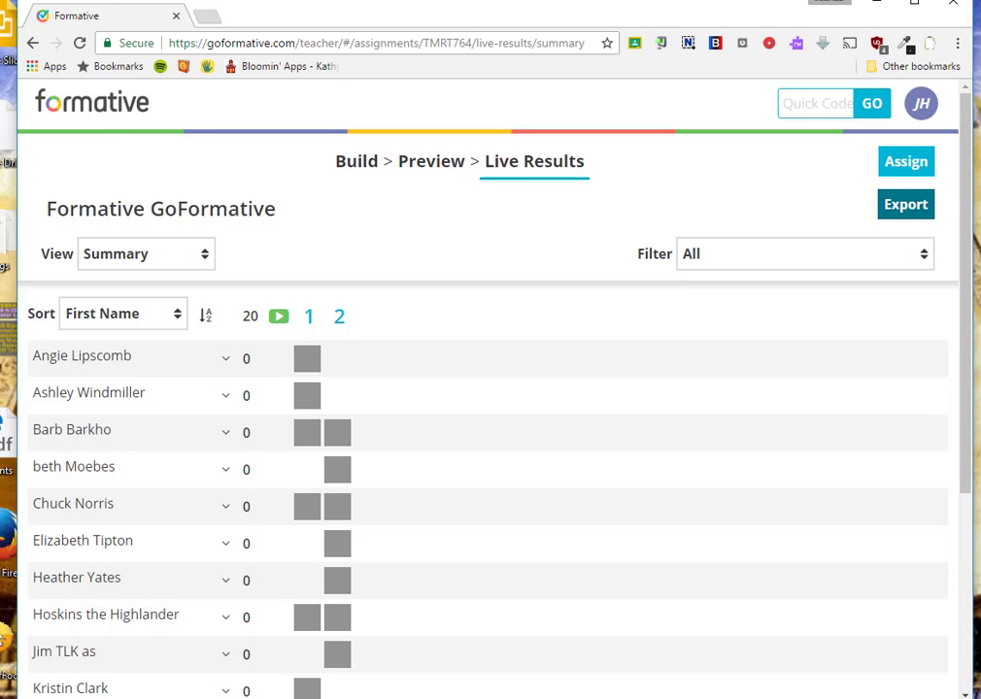
{"action": "left_click_drag", "start_coordinate": [0, 33], "coordinate": [638, 37]}
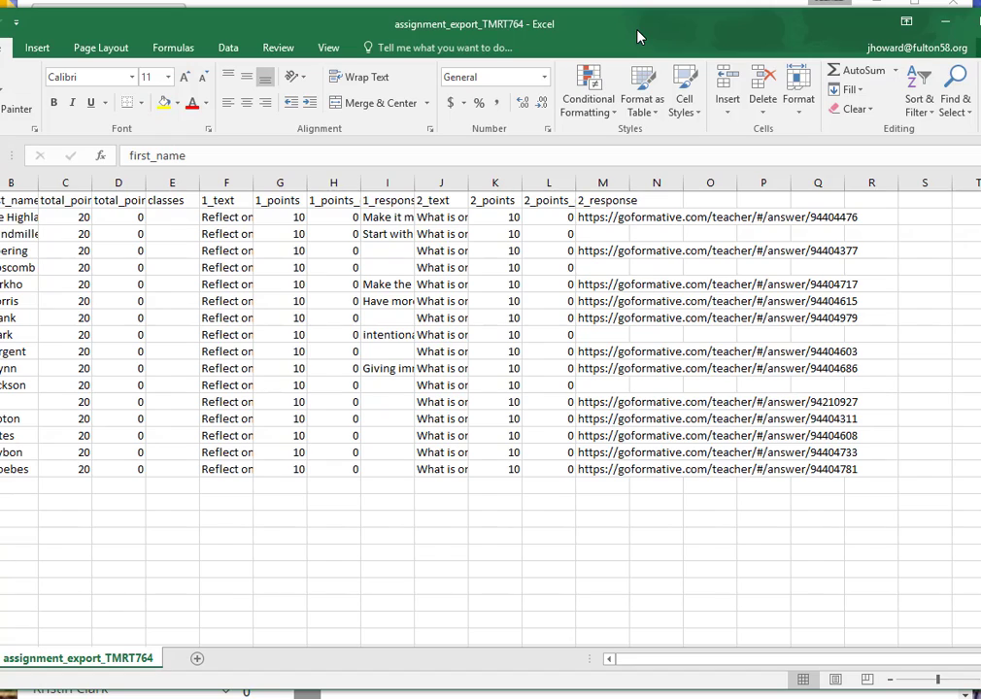
{"action": "left_click", "coordinate": [233, 183]}
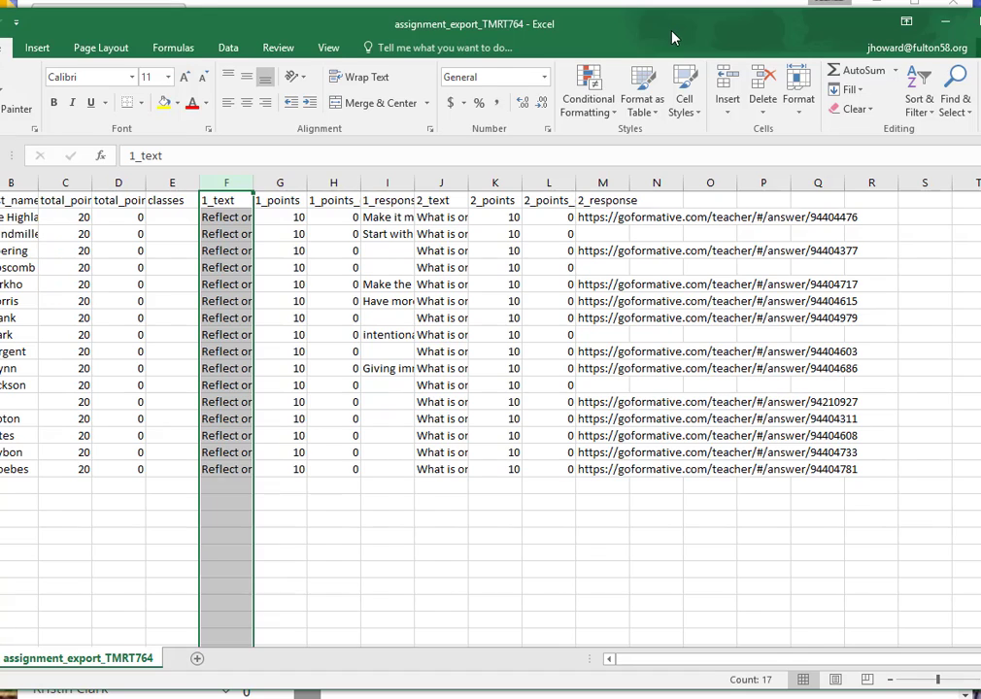
{"action": "left_click_drag", "start_coordinate": [529, 23], "coordinate": [514, 23]}
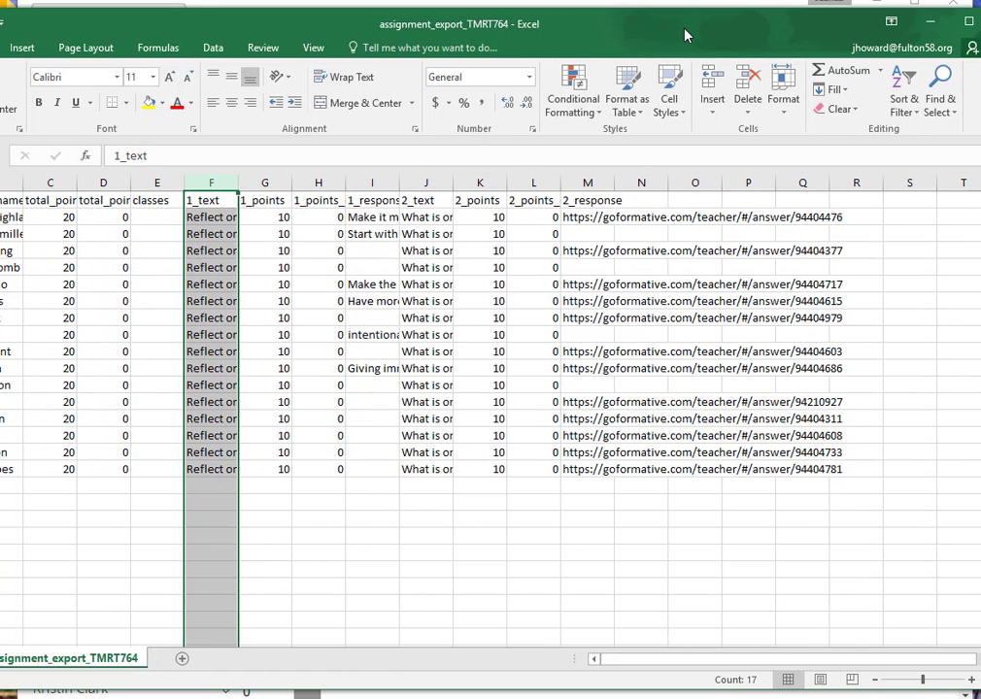
{"action": "left_click_drag", "start_coordinate": [686, 34], "coordinate": [131, 27]}
{"action": "key", "text": "super+Down"}
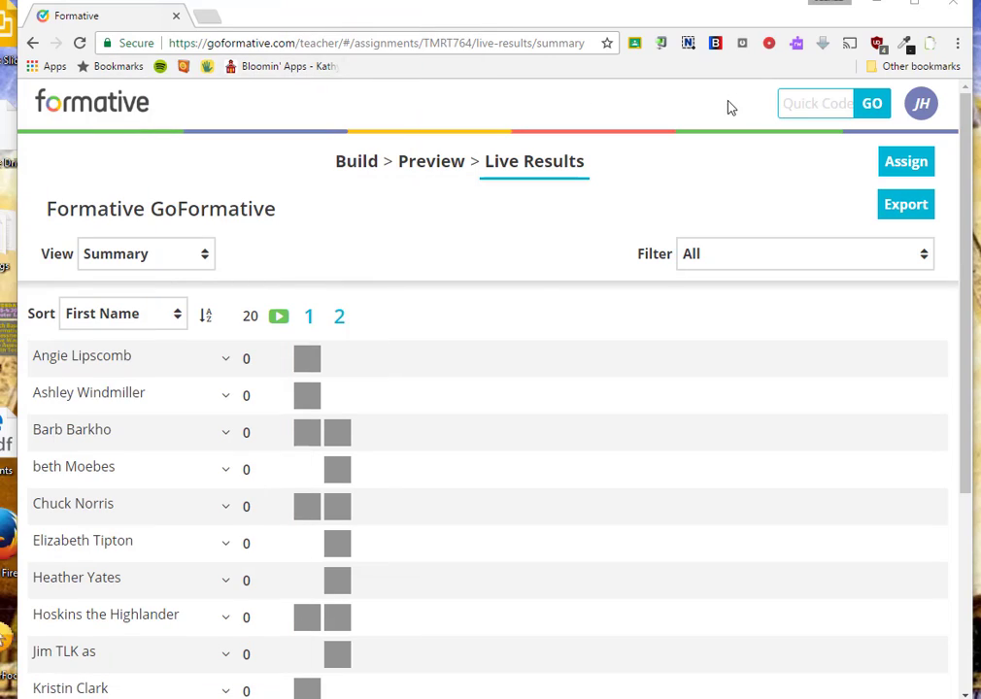